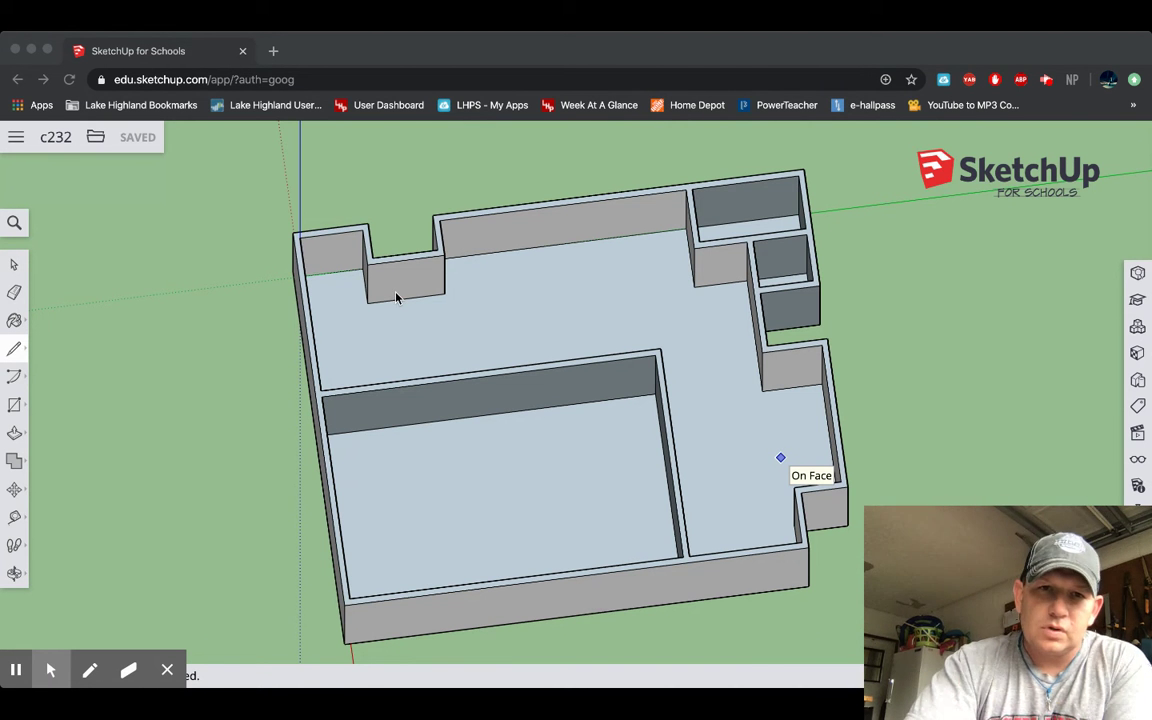
Zoom in and draw a short bottom-edge line and the door's left side up the wall face.
{"action": "scroll", "coordinate": [395, 297], "scroll_direction": "up", "scroll_amount": 6}
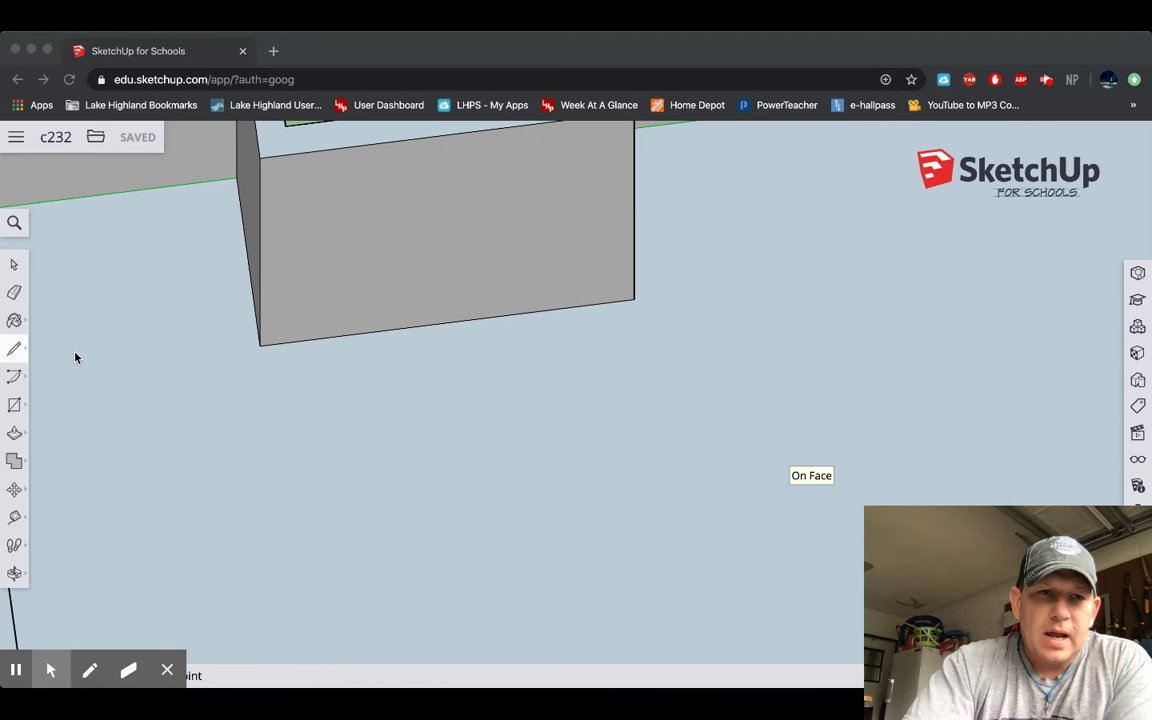
{"action": "left_click", "coordinate": [14, 348]}
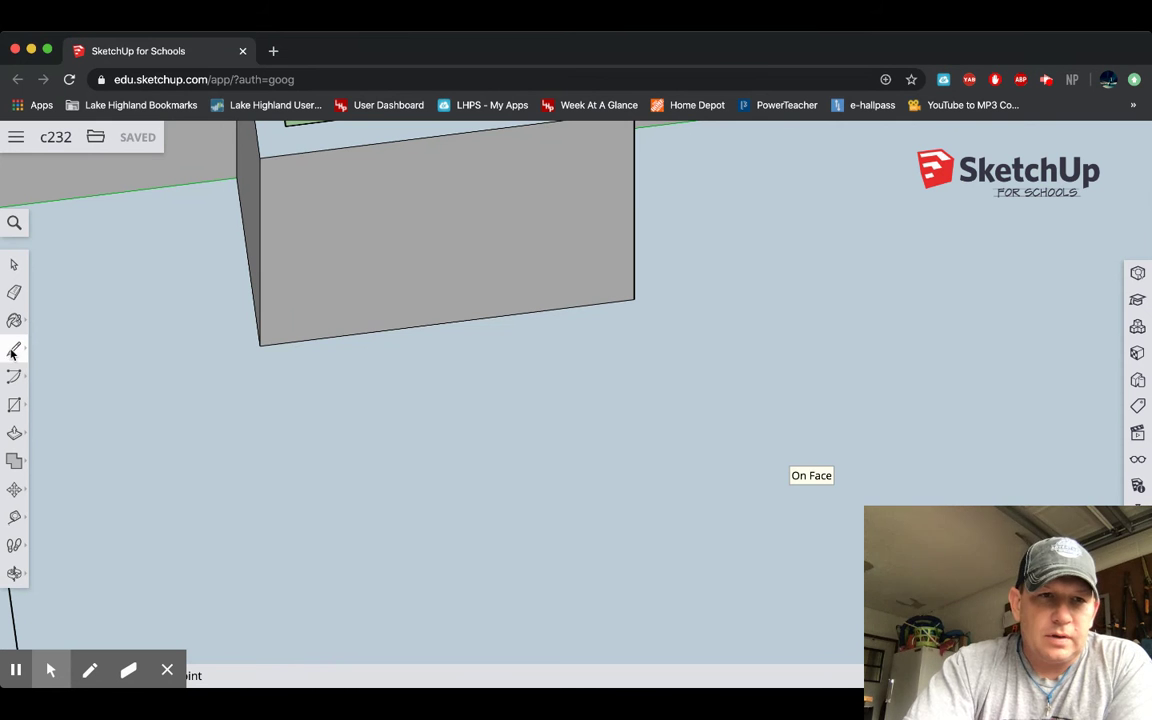
{"action": "left_click", "coordinate": [260, 344]}
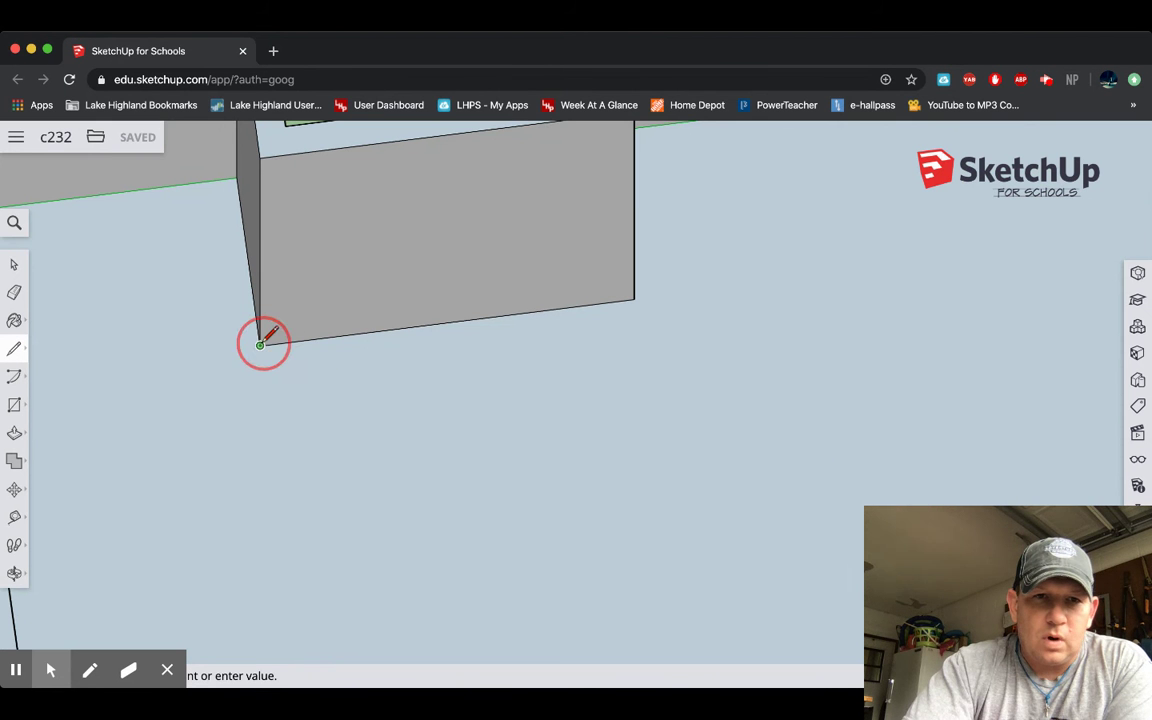
{"action": "left_click", "coordinate": [332, 334]}
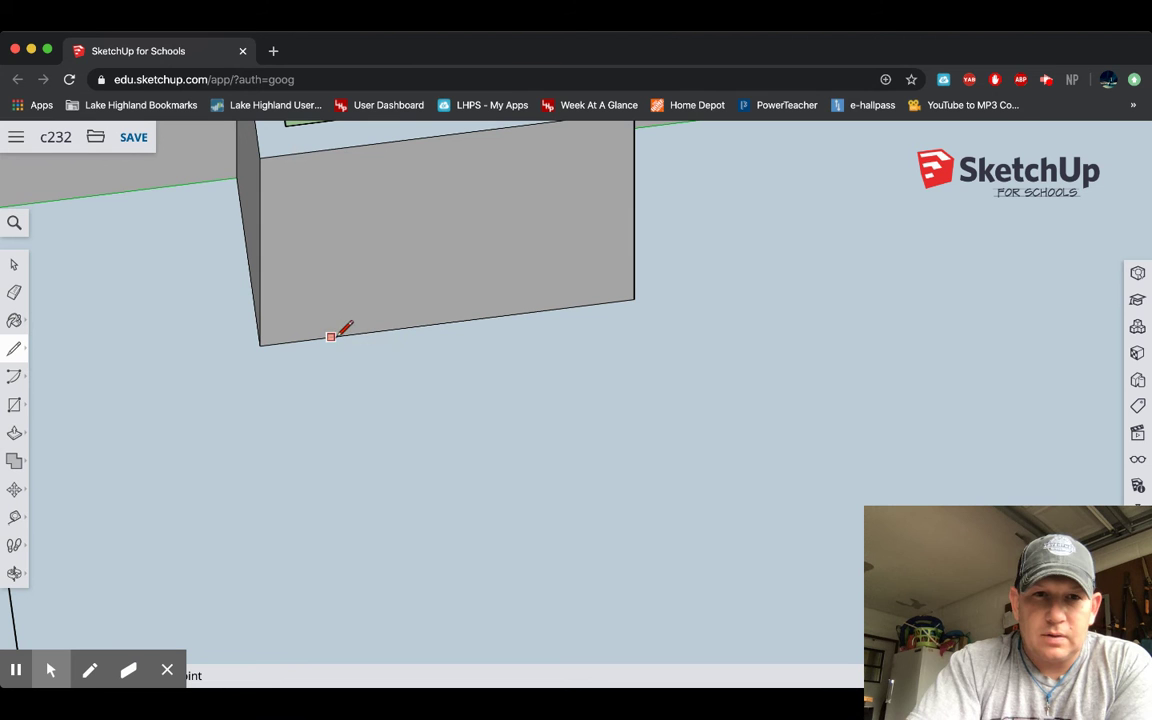
{"action": "left_click", "coordinate": [348, 334]}
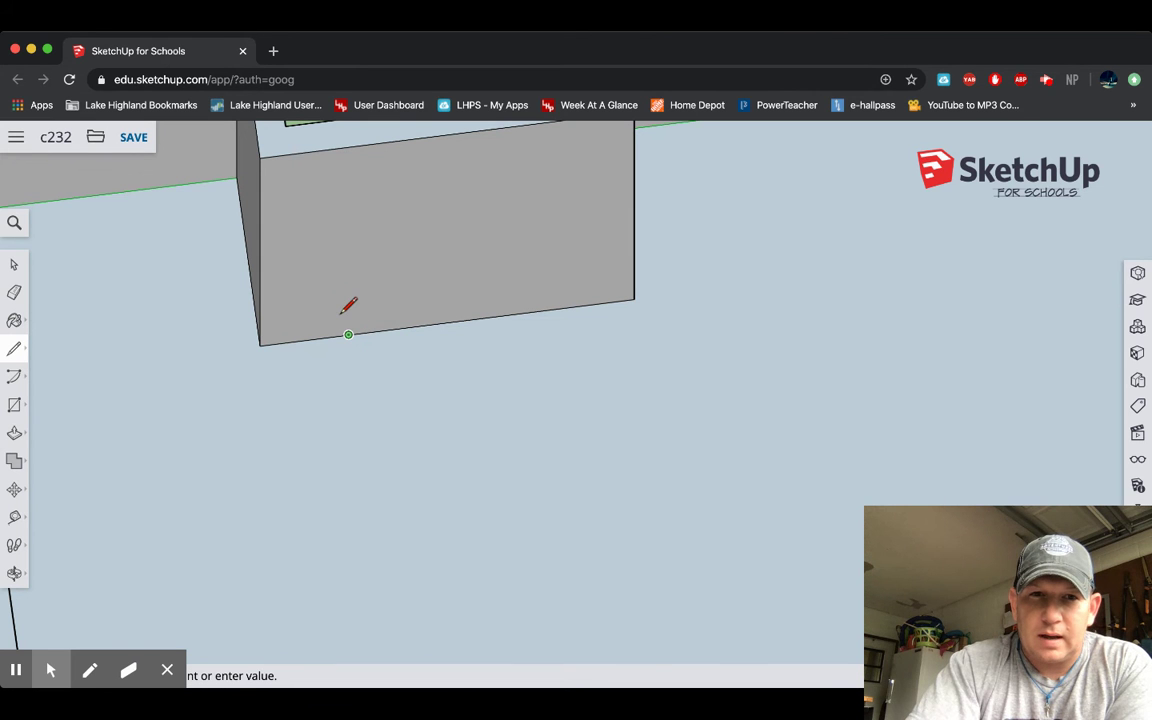
{"action": "left_click", "coordinate": [348, 213]}
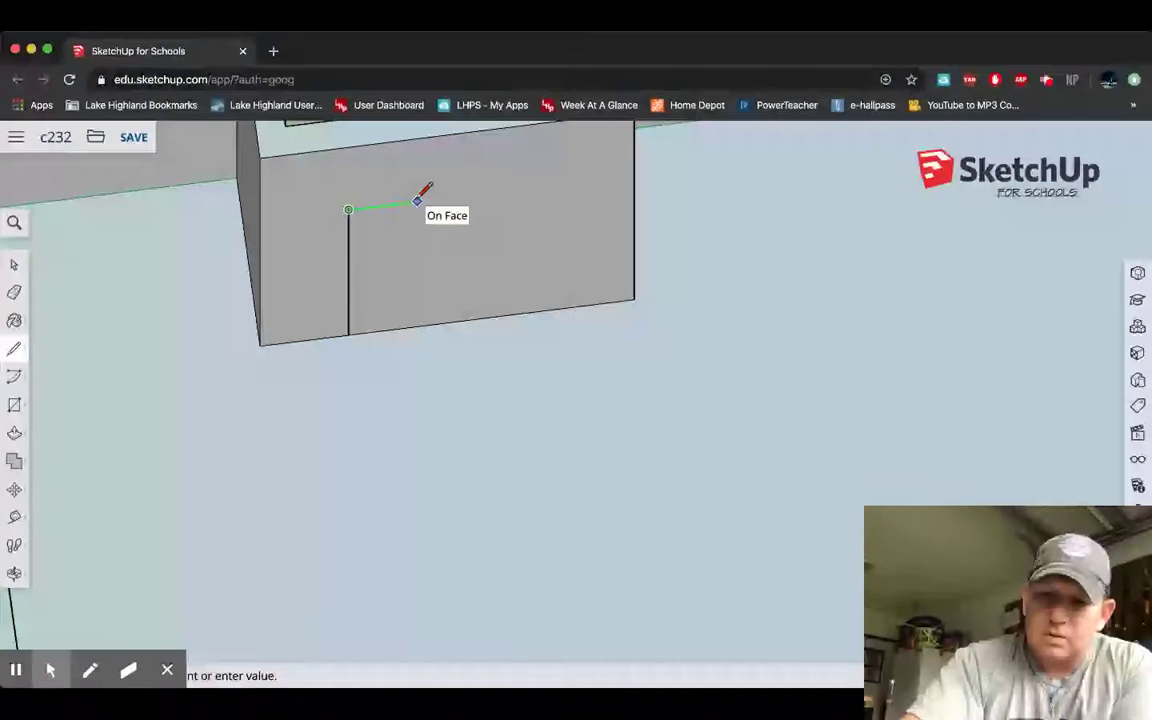
Draw the door's 10-unit top edge and close the outline back down to the wall's bottom edge.
{"action": "type", "text": "6'"}
{"action": "key", "text": "Return"}
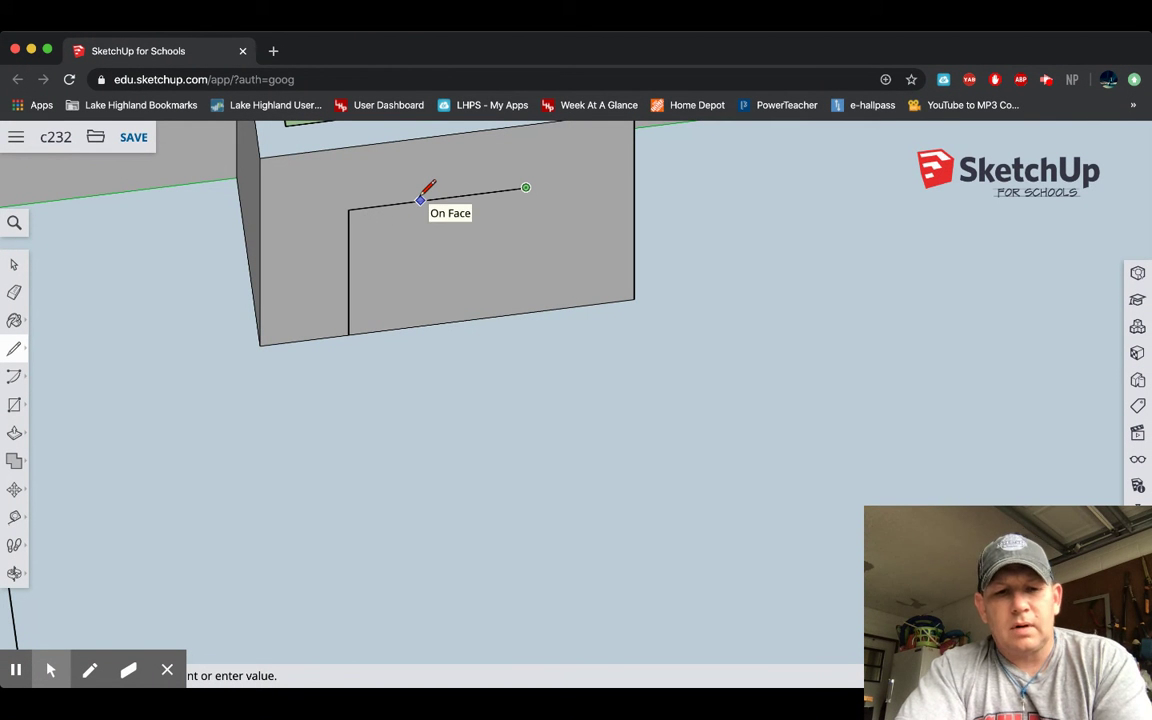
{"action": "key", "text": "ctrl+z"}
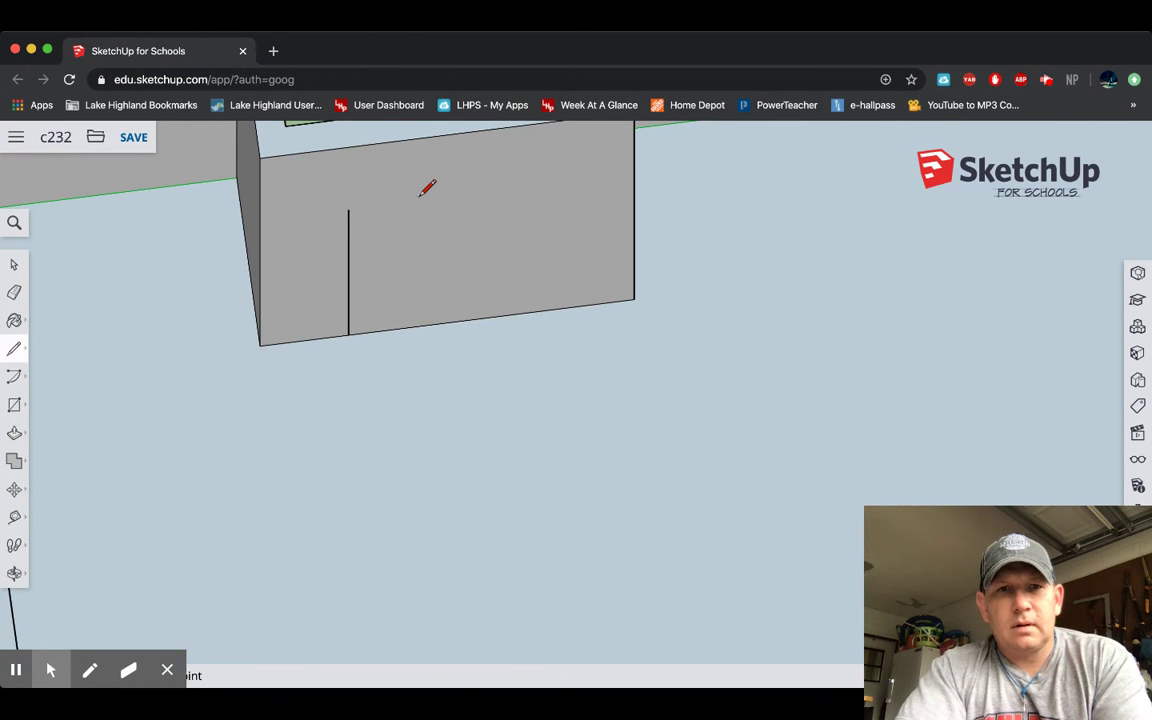
{"action": "left_click", "coordinate": [348, 209]}
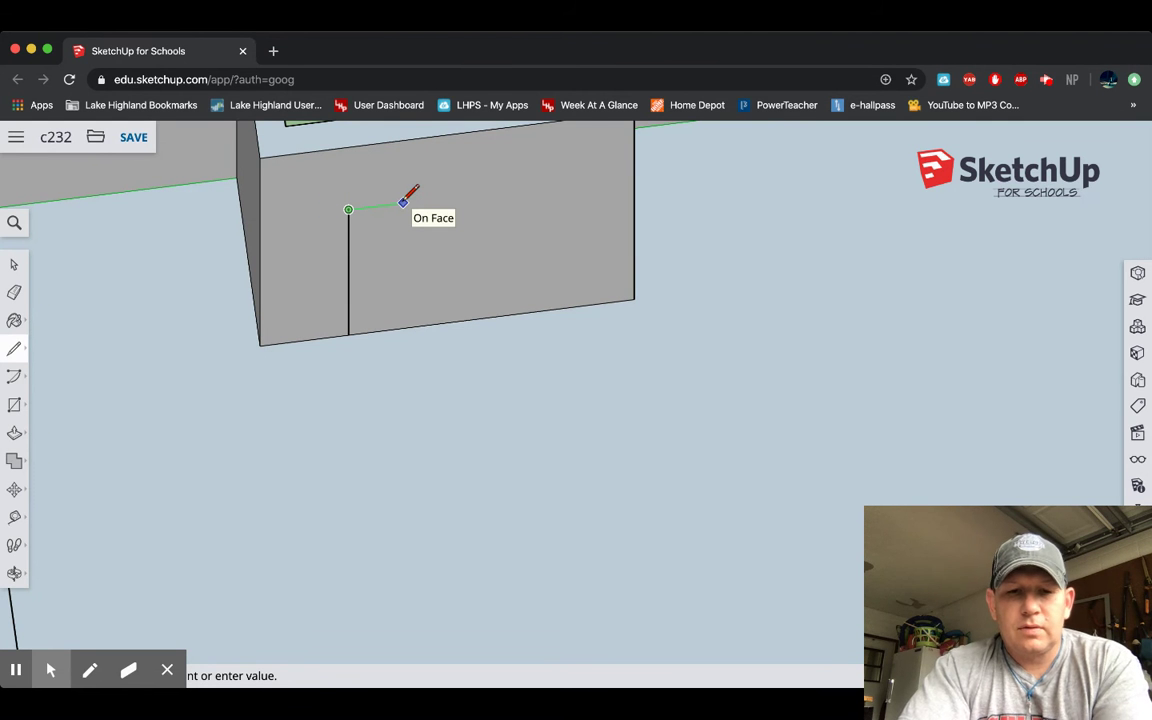
{"action": "type", "text": "10"}
{"action": "key", "text": "Return"}
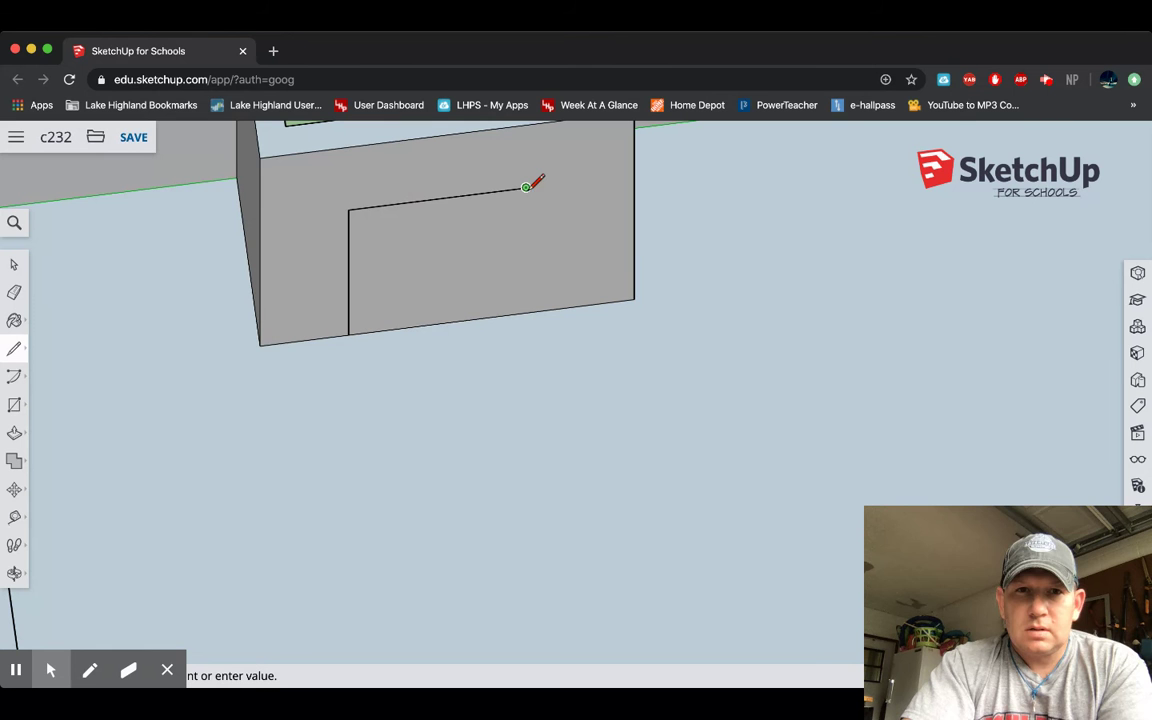
{"action": "left_click", "coordinate": [525, 311]}
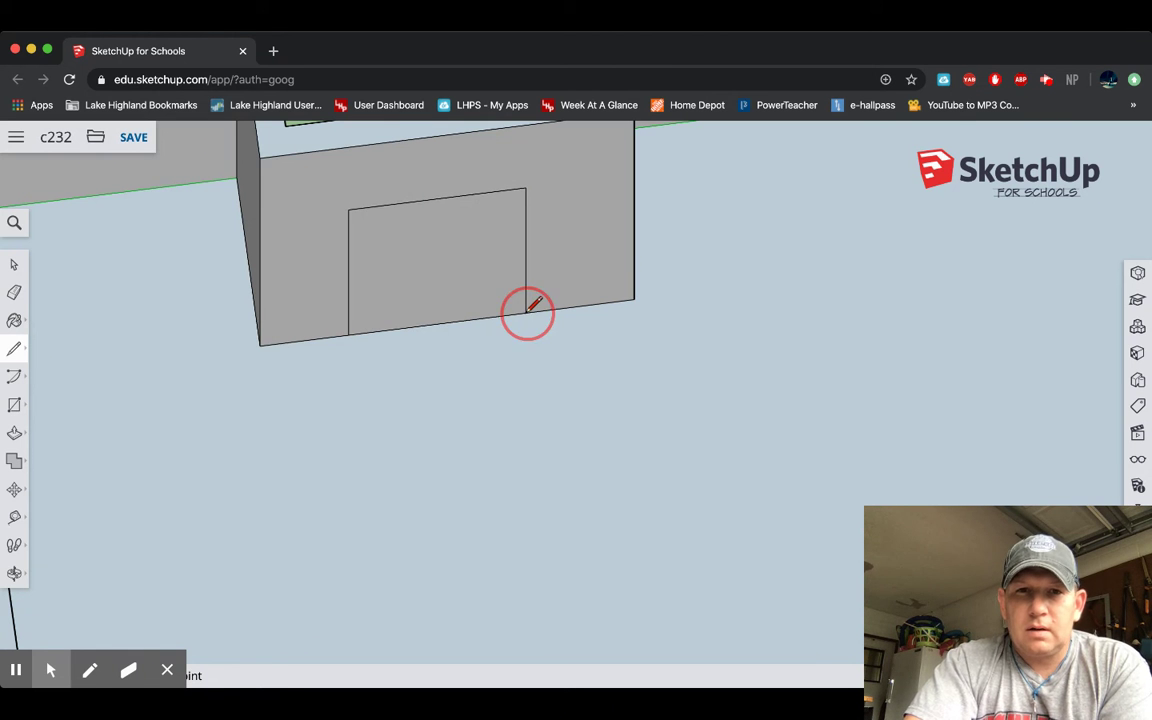
{"action": "mouse_move", "coordinate": [528, 292]}
{"action": "middle_mouse_down"}
{"action": "mouse_move", "coordinate": [517, 293]}
{"action": "mouse_move", "coordinate": [525, 247]}
{"action": "mouse_move", "coordinate": [553, 162]}
{"action": "mouse_move", "coordinate": [530, 347]}
{"action": "mouse_move", "coordinate": [517, 306]}
{"action": "mouse_move", "coordinate": [530, 352]}
{"action": "middle_mouse_up"}
{"action": "left_click_drag", "start_coordinate": [530, 352], "coordinate": [486, 323]}
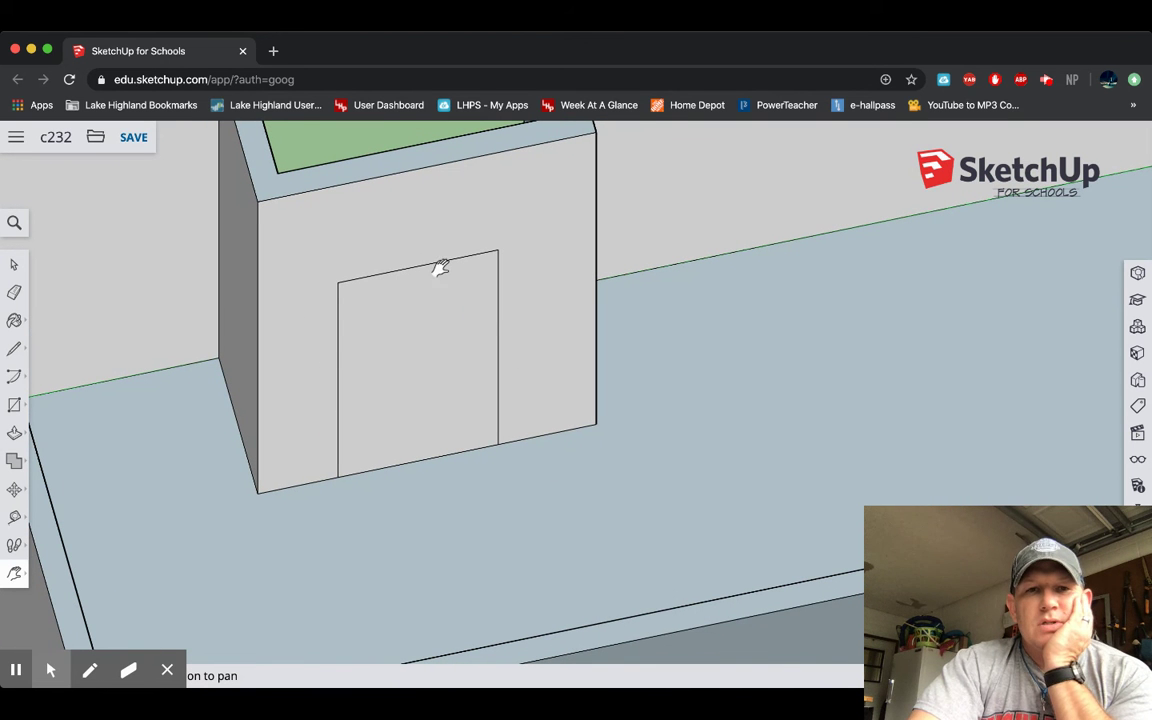
Push/Pull the door face clean through the wall, then walk the camera to eye level.
{"action": "left_click", "coordinate": [14, 434]}
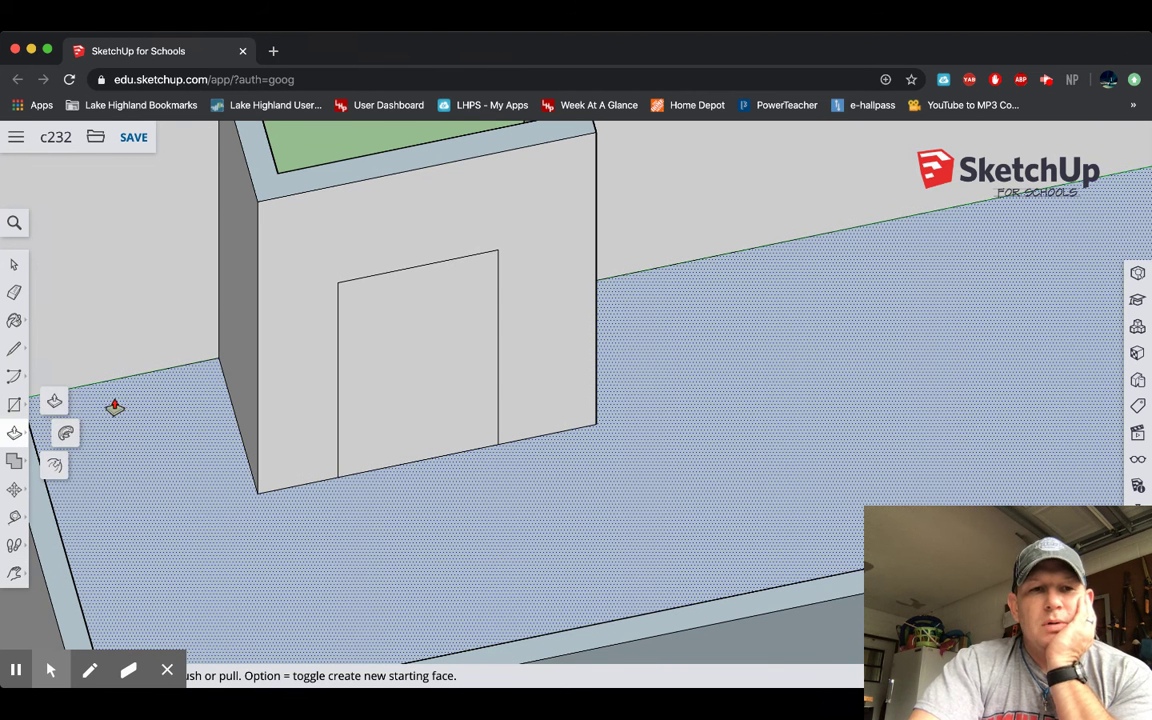
{"action": "left_click", "coordinate": [54, 399]}
{"action": "left_click", "coordinate": [396, 369]}
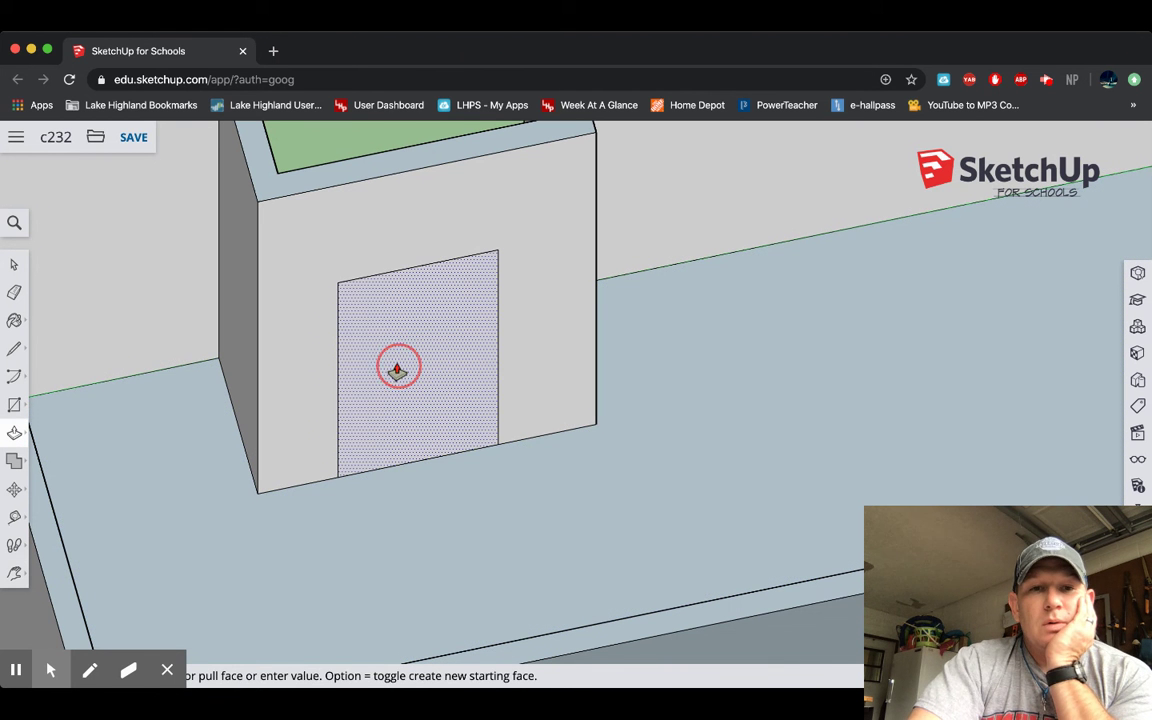
{"action": "left_click", "coordinate": [442, 303]}
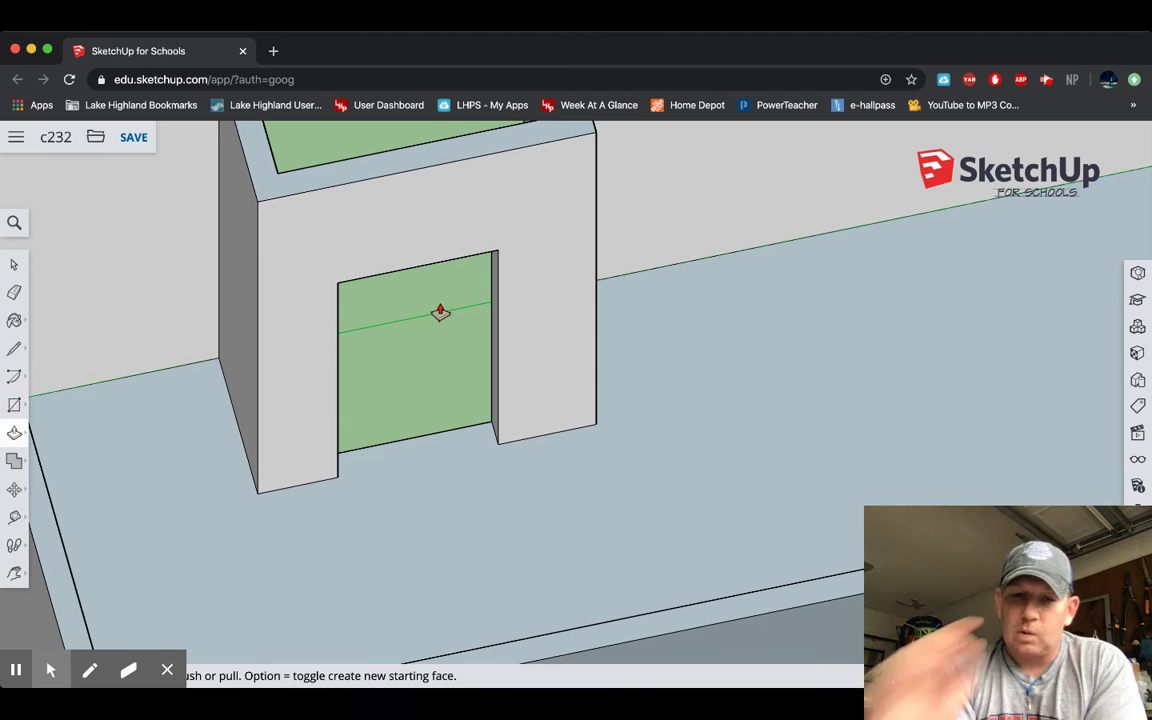
{"action": "key", "text": "w"}
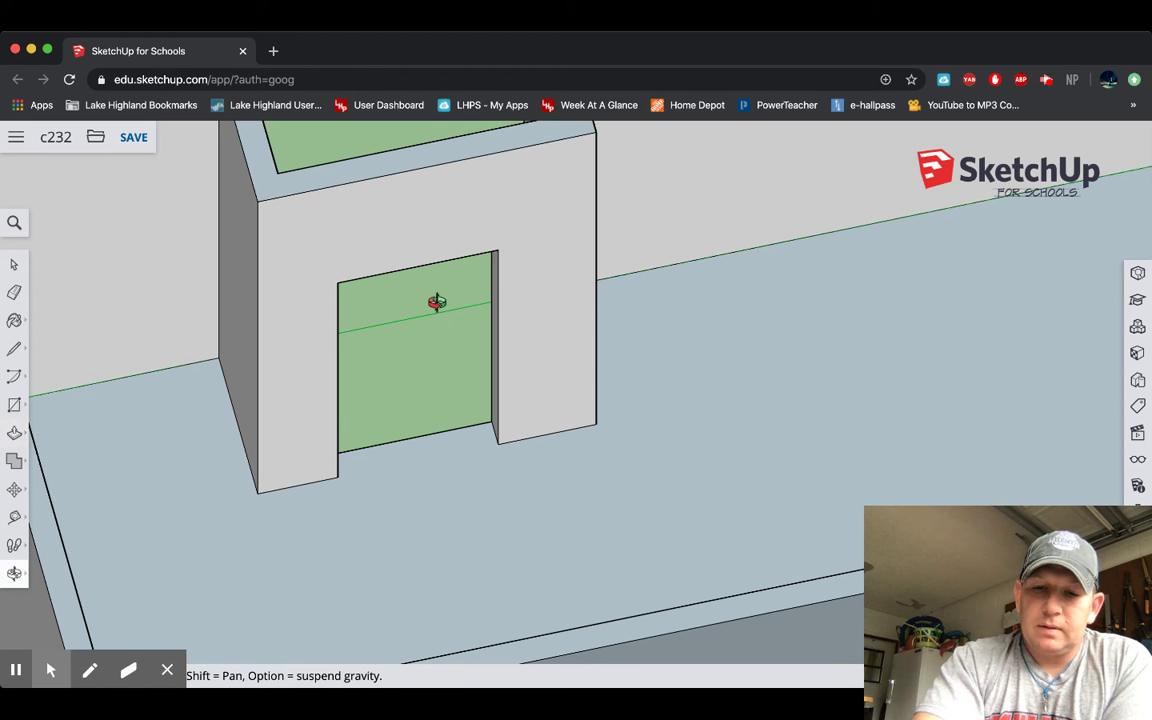
{"action": "left_click_drag", "start_coordinate": [438, 305], "coordinate": [224, 165]}
Pan up and left, then orbit the view to face the next interior wall.
{"action": "key", "text": "h"}
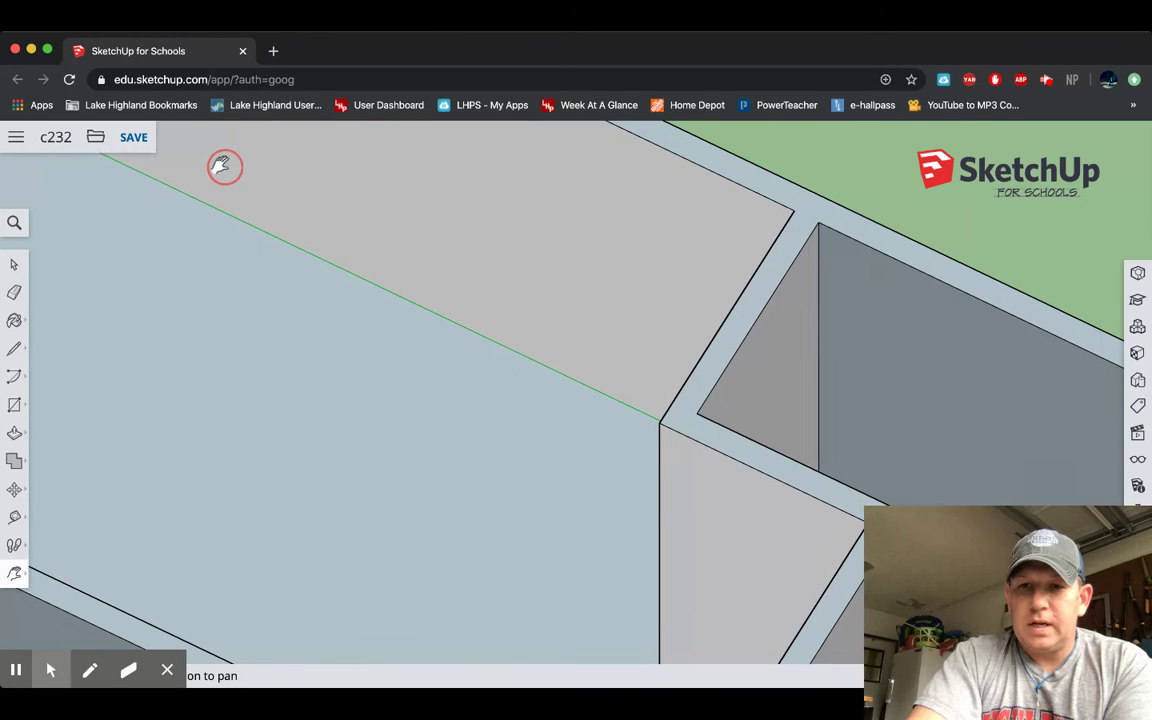
{"action": "left_click_drag", "start_coordinate": [468, 293], "coordinate": [646, 273]}
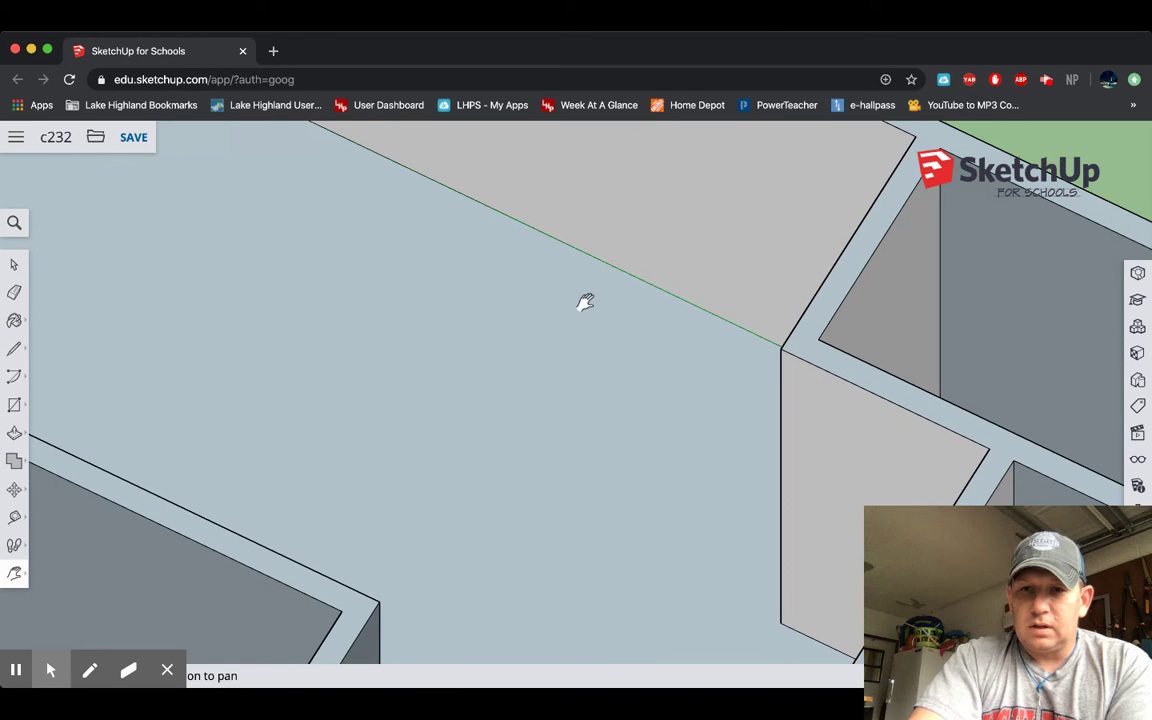
{"action": "left_click_drag", "start_coordinate": [681, 364], "coordinate": [517, 267]}
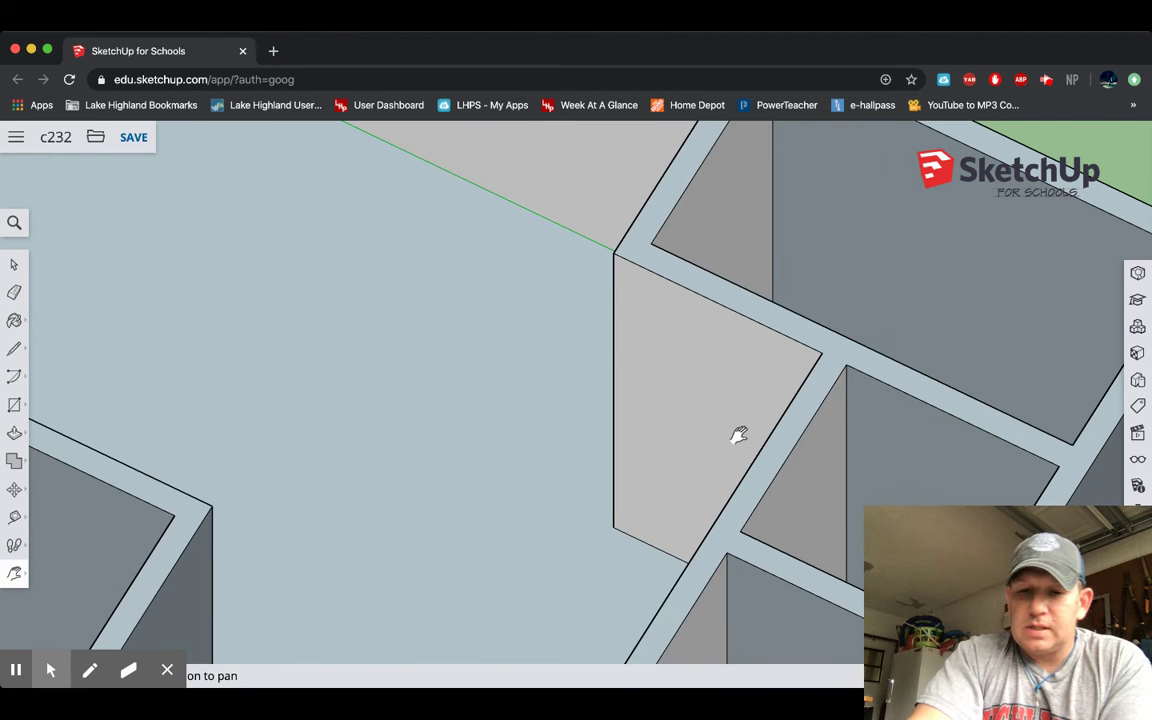
{"action": "key", "text": "o"}
{"action": "left_click_drag", "start_coordinate": [733, 429], "coordinate": [919, 396]}
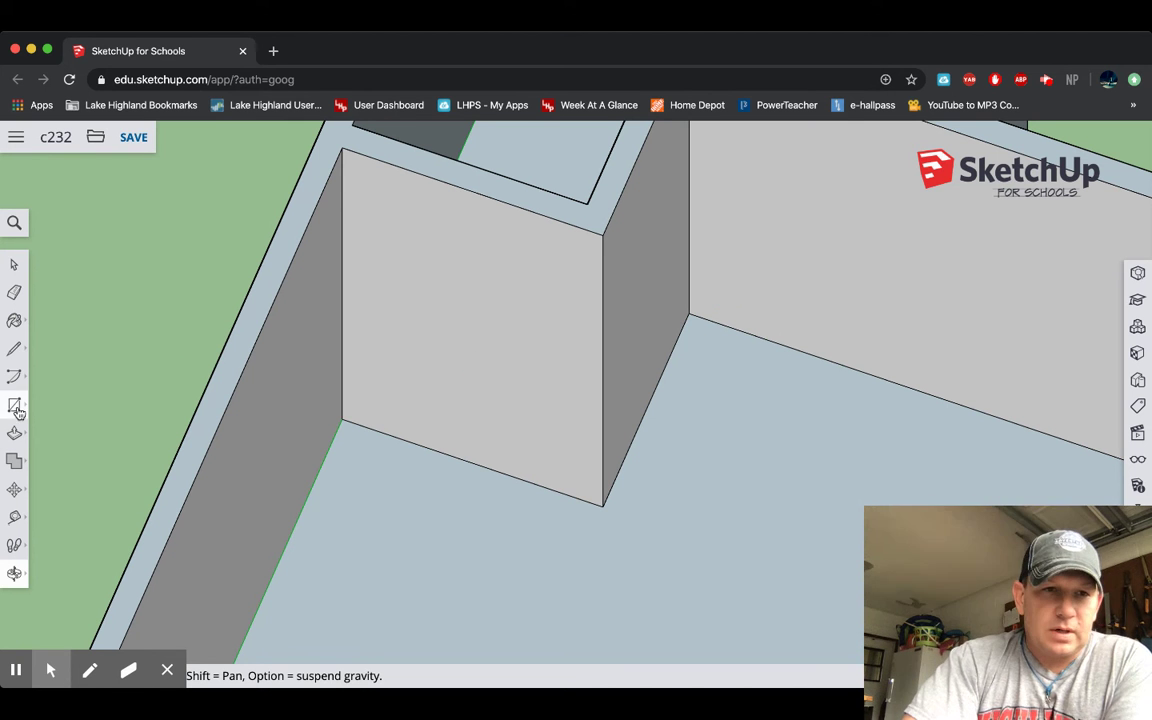
Draw an 8' door side up from the floor, a top edge, and a side back down to the floor.
{"action": "left_click", "coordinate": [15, 350]}
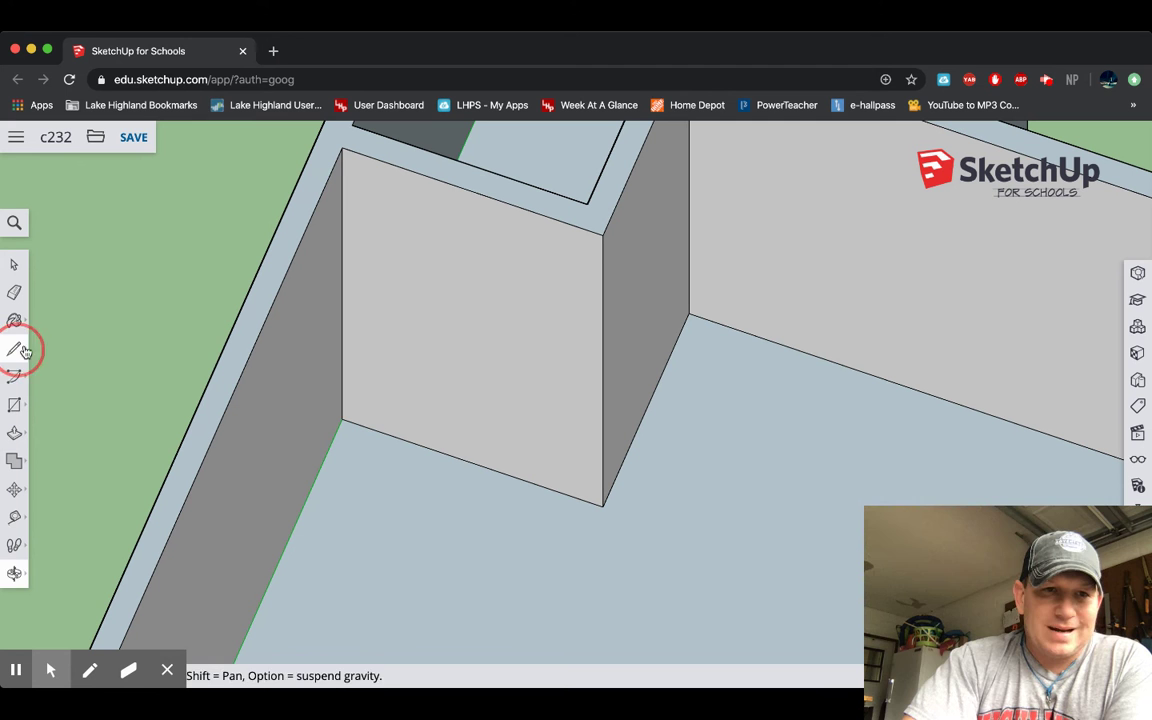
{"action": "left_click", "coordinate": [688, 313]}
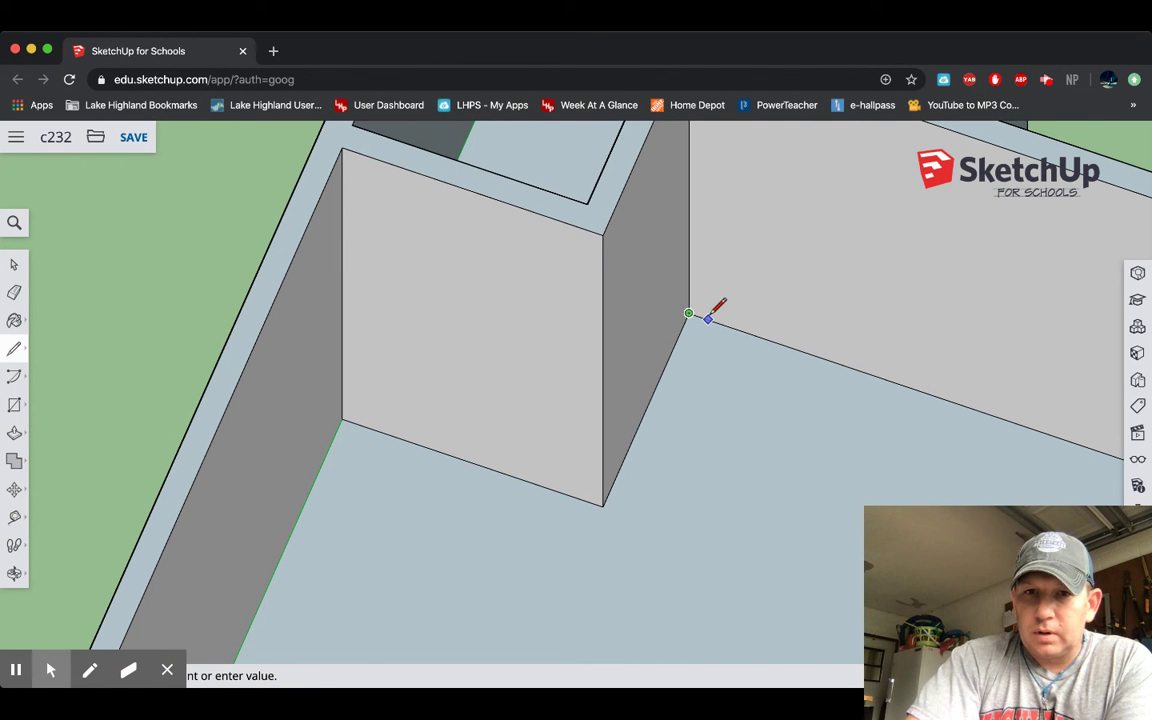
{"action": "key", "text": "Escape"}
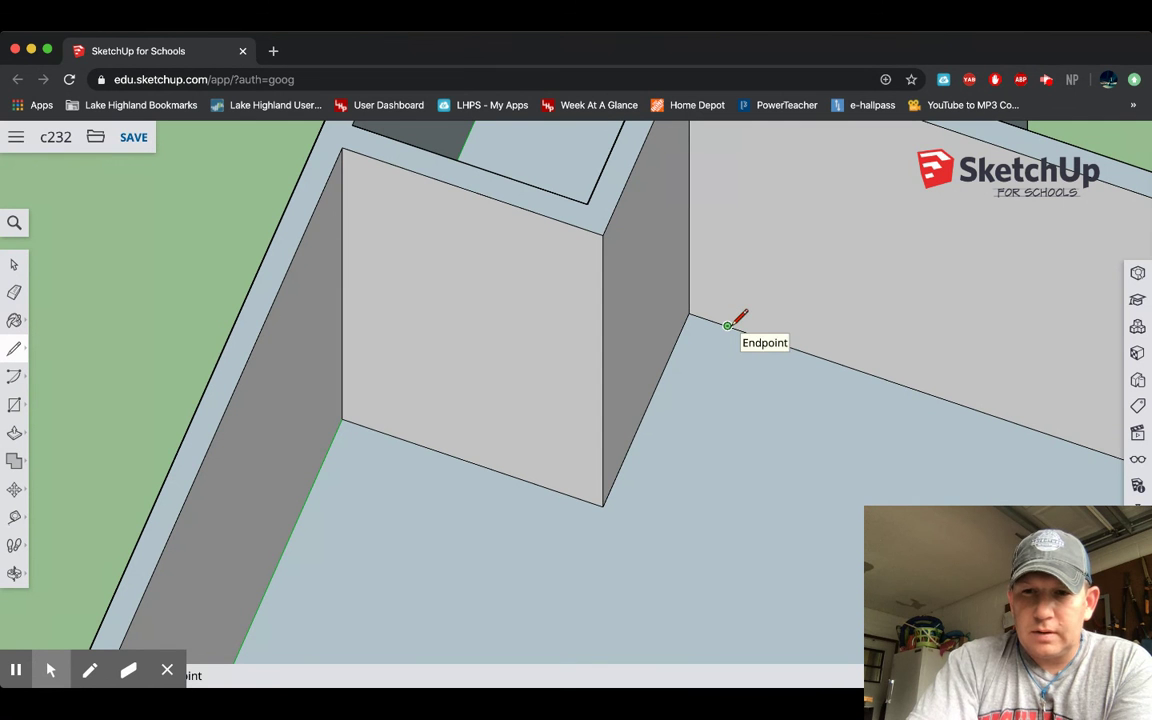
{"action": "left_click", "coordinate": [727, 325]}
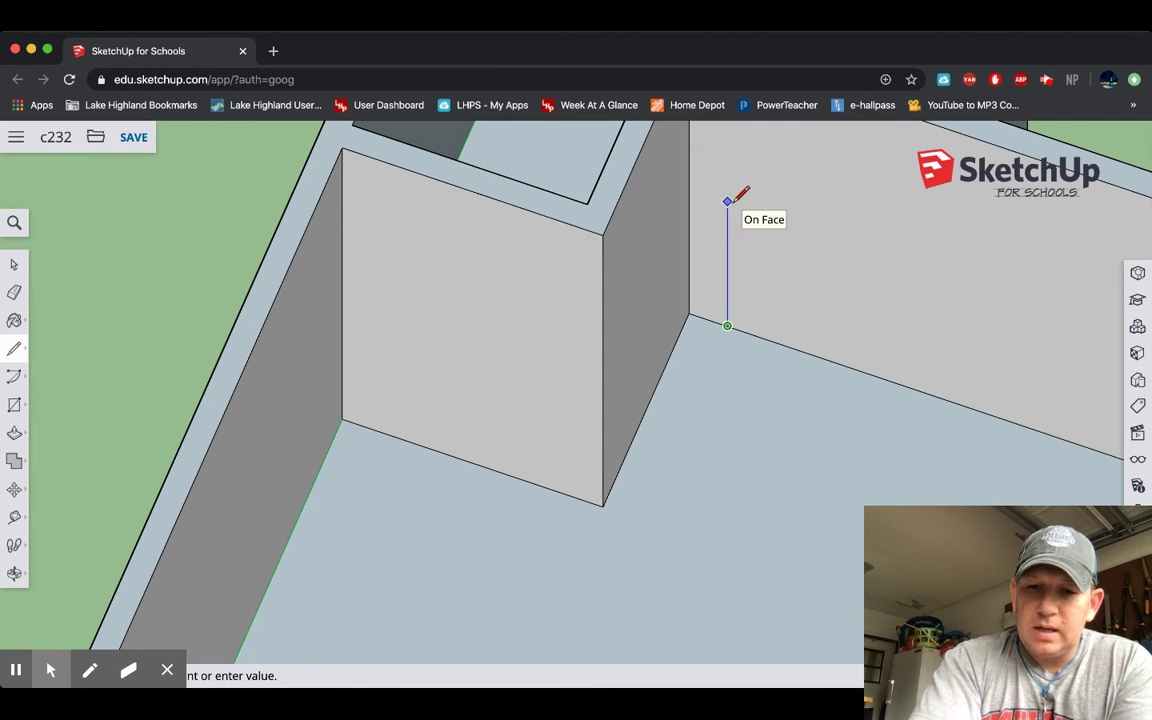
{"action": "type", "text": "8'"}
{"action": "key", "text": "Return"}
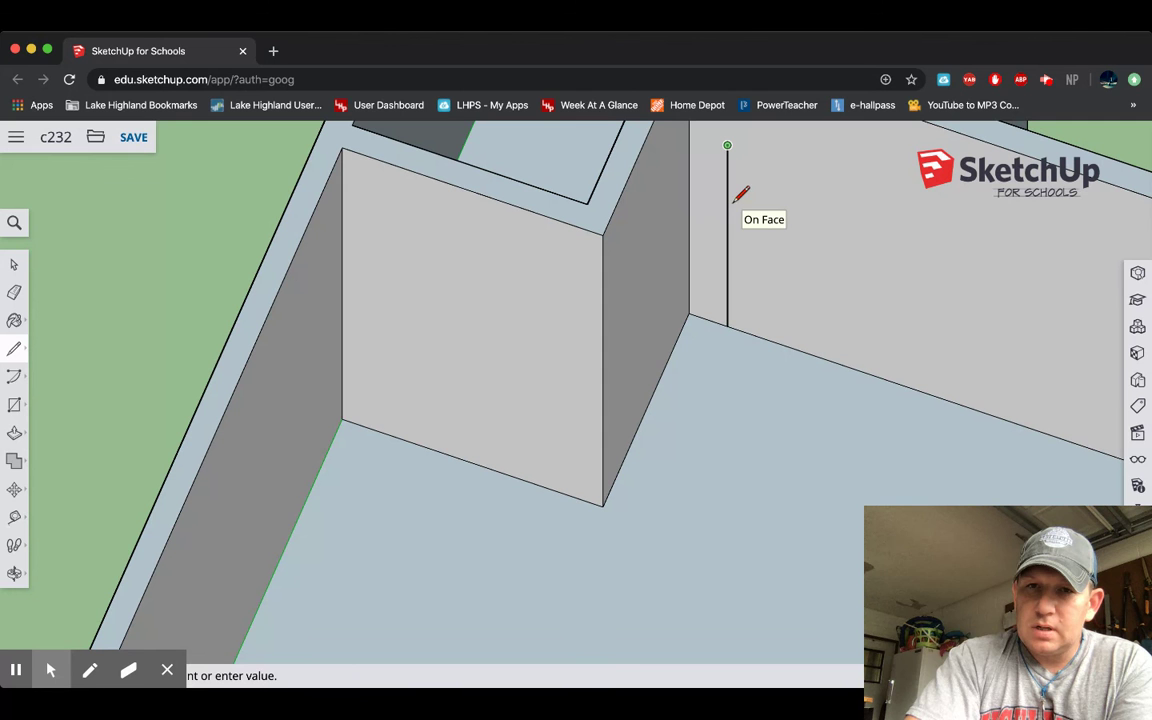
{"action": "left_click", "coordinate": [727, 145]}
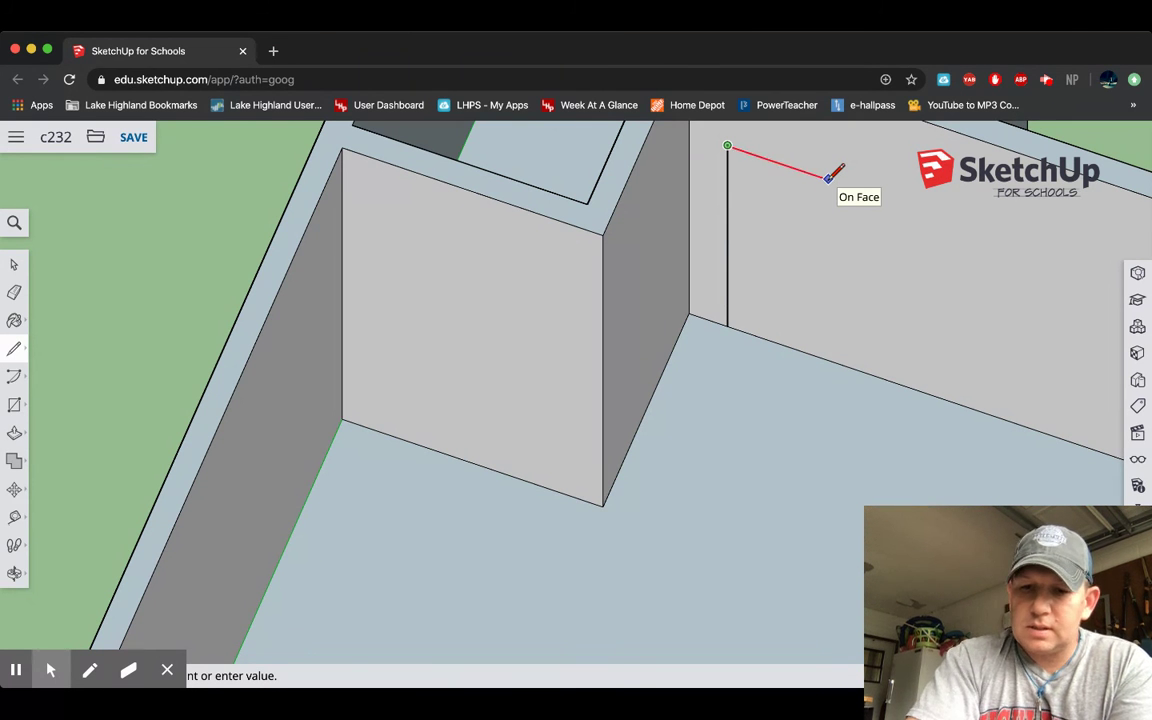
{"action": "left_click", "coordinate": [881, 196]}
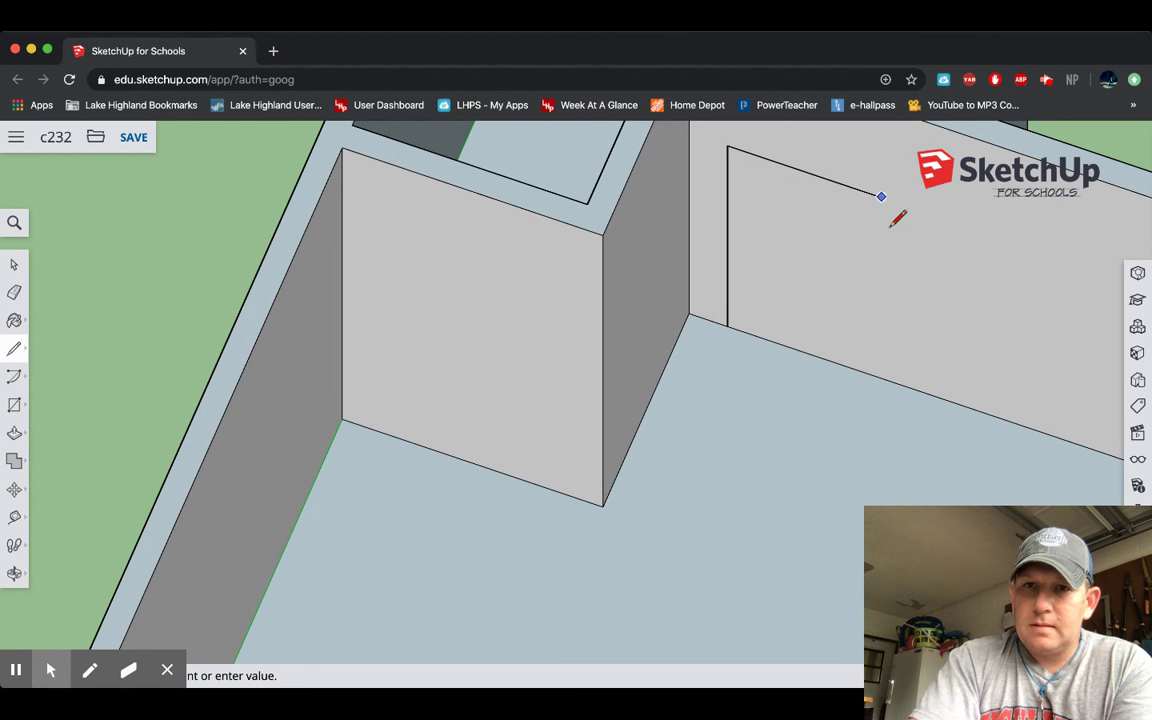
{"action": "left_click", "coordinate": [882, 375]}
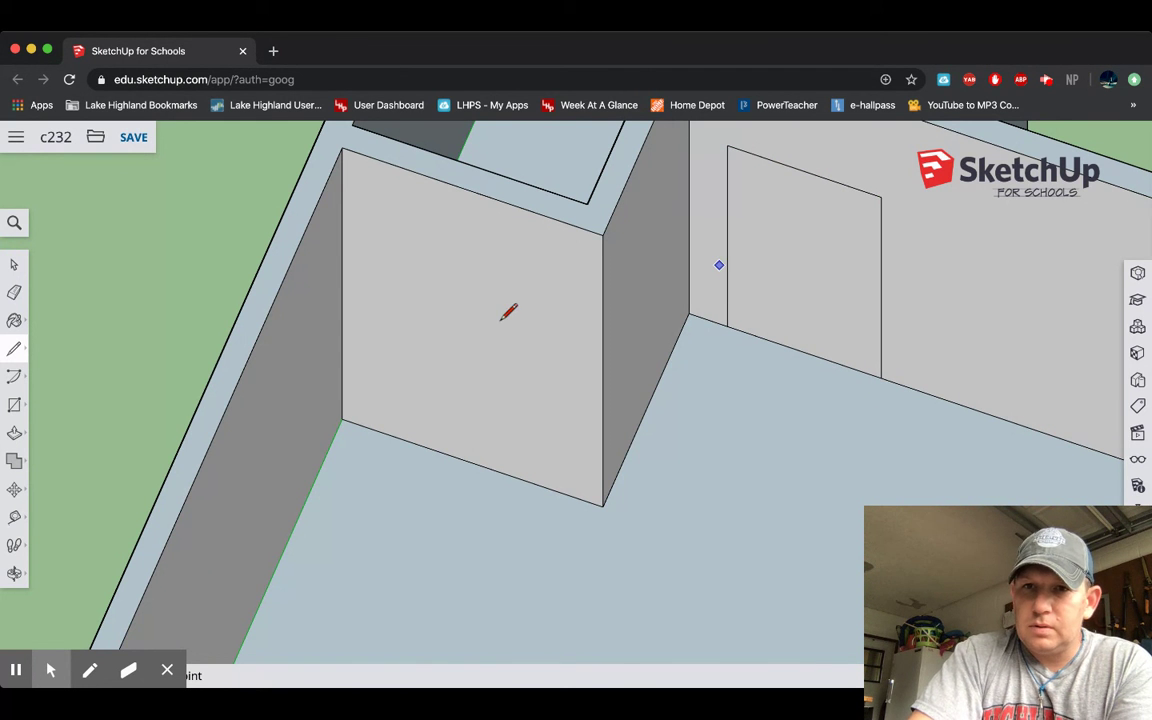
Push the door rectangle through the far wall and delete the leftover line across the doorway floor.
{"action": "left_click", "coordinate": [15, 432]}
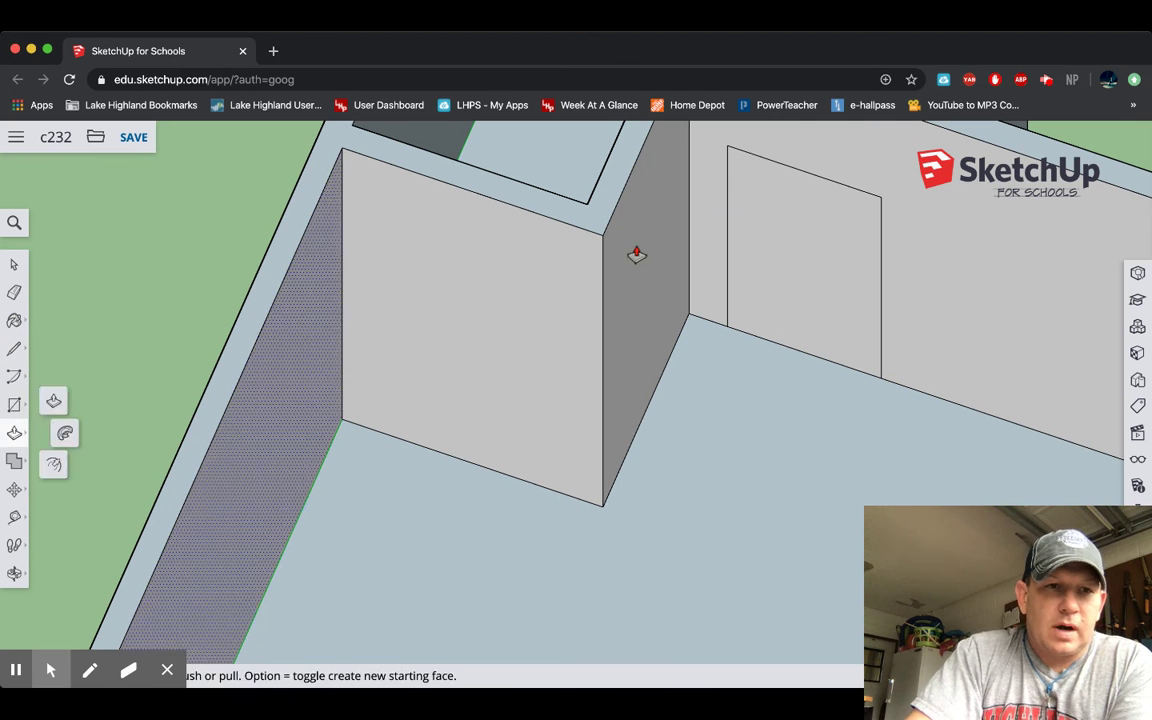
{"action": "left_click", "coordinate": [792, 239]}
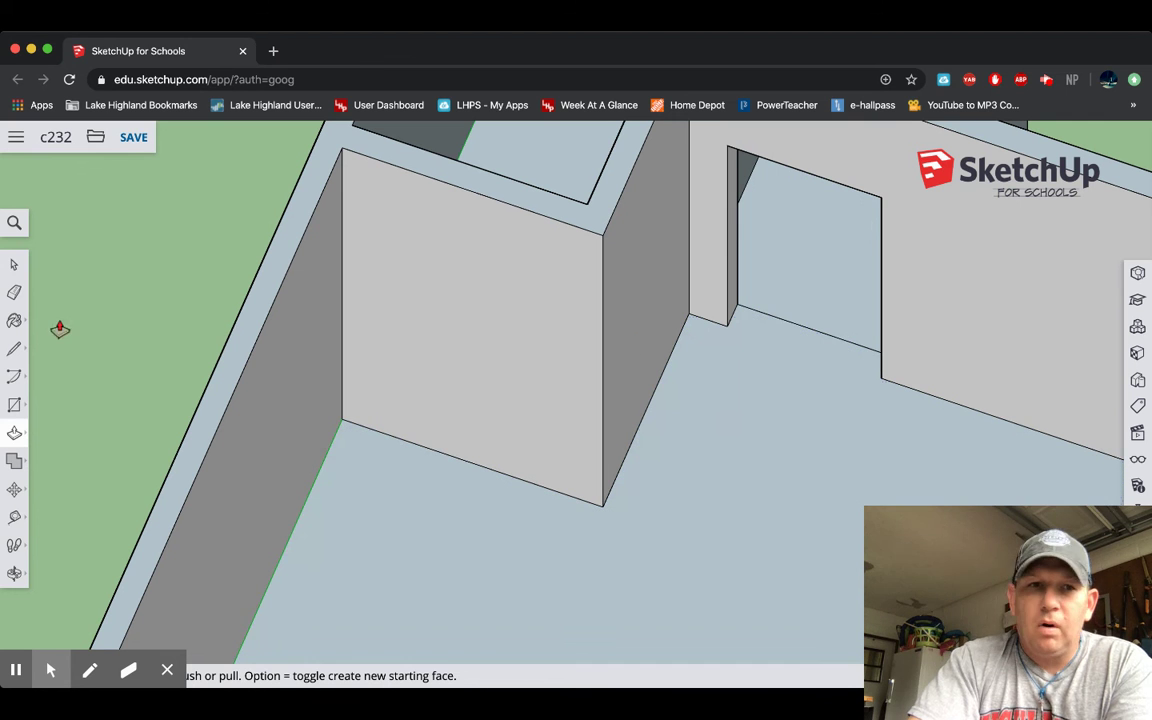
{"action": "left_click", "coordinate": [14, 266]}
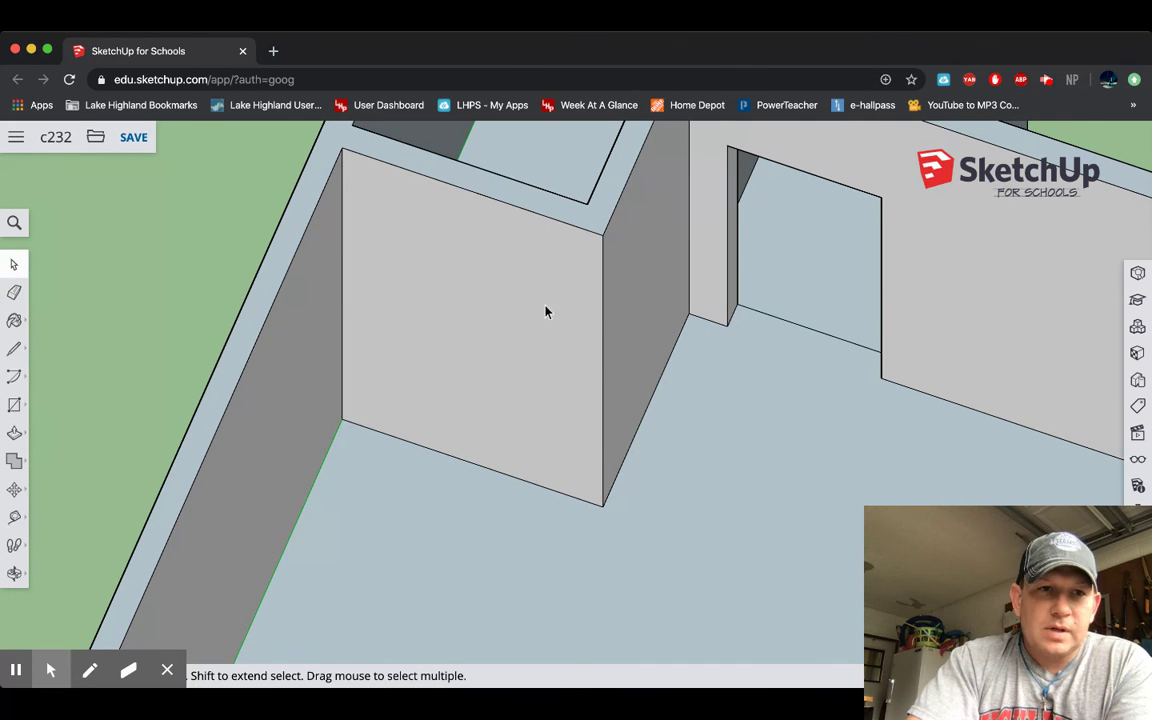
{"action": "left_click", "coordinate": [784, 324]}
{"action": "key", "text": "Delete"}
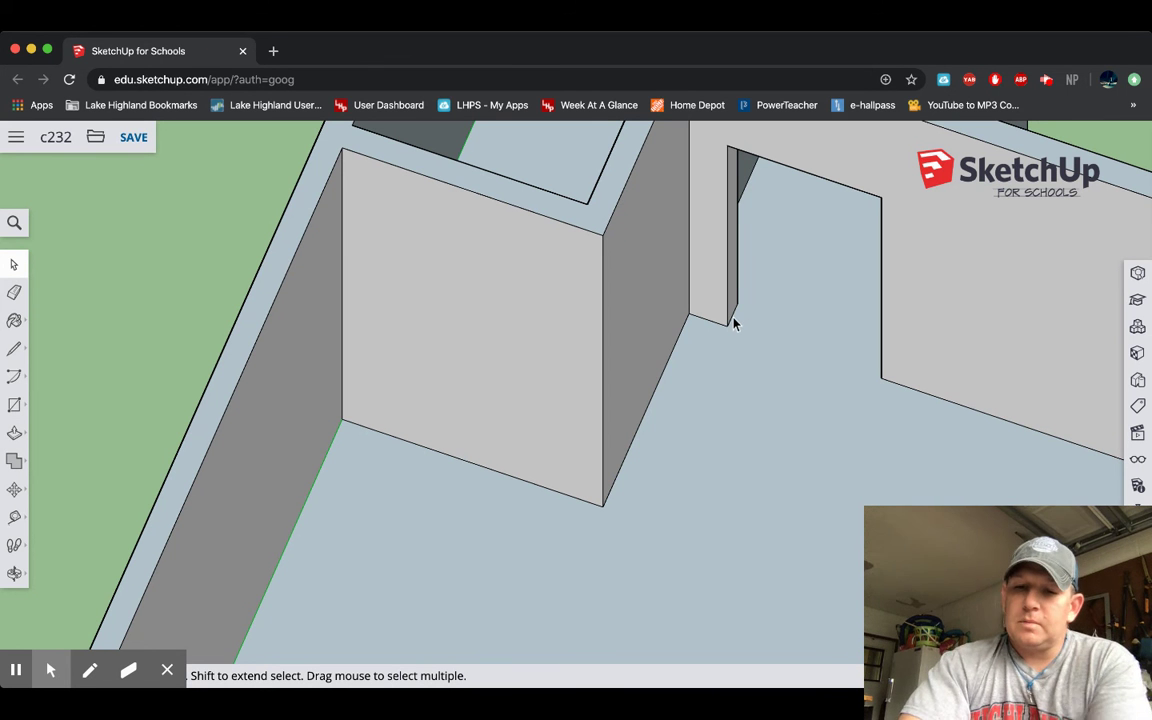
Move to the next wall and draw the door's 6'8" side up from its bottom corner.
{"action": "key", "text": "w"}
{"action": "mouse_move", "coordinate": [732, 321]}
{"action": "left_mouse_down"}
{"action": "mouse_move", "coordinate": [630, 321]}
{"action": "mouse_move", "coordinate": [470, 347]}
{"action": "mouse_move", "coordinate": [278, 334]}
{"action": "left_mouse_up"}
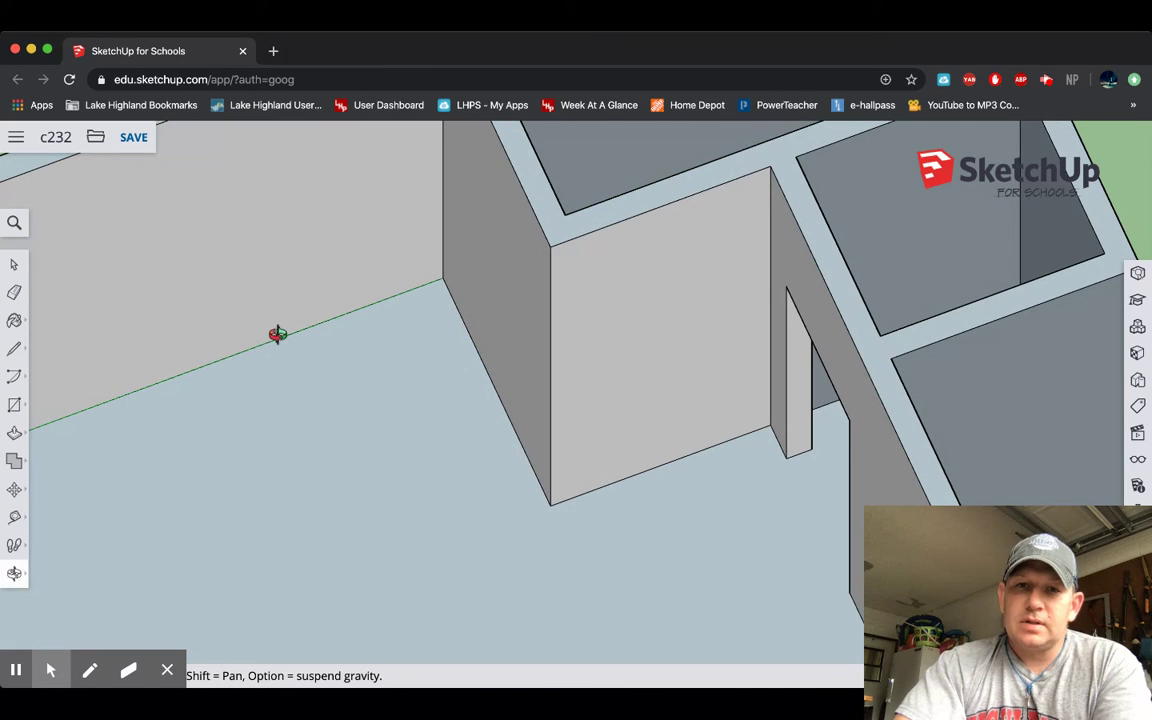
{"action": "left_click", "coordinate": [14, 352]}
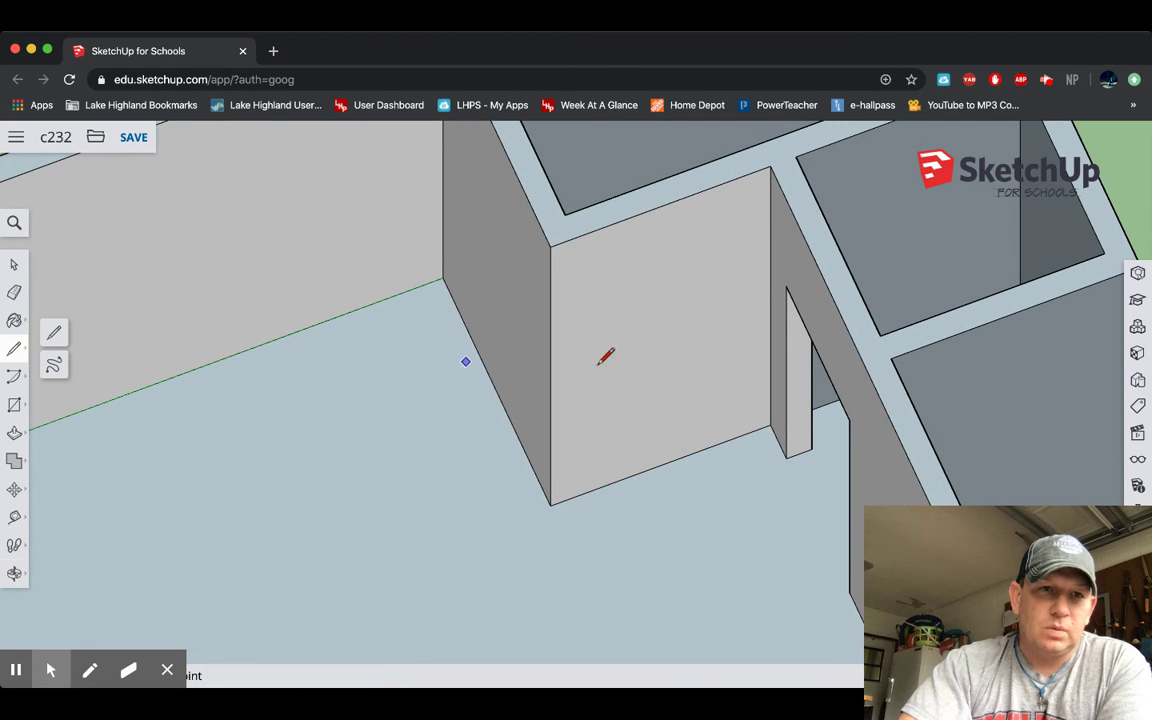
{"action": "left_click", "coordinate": [770, 424]}
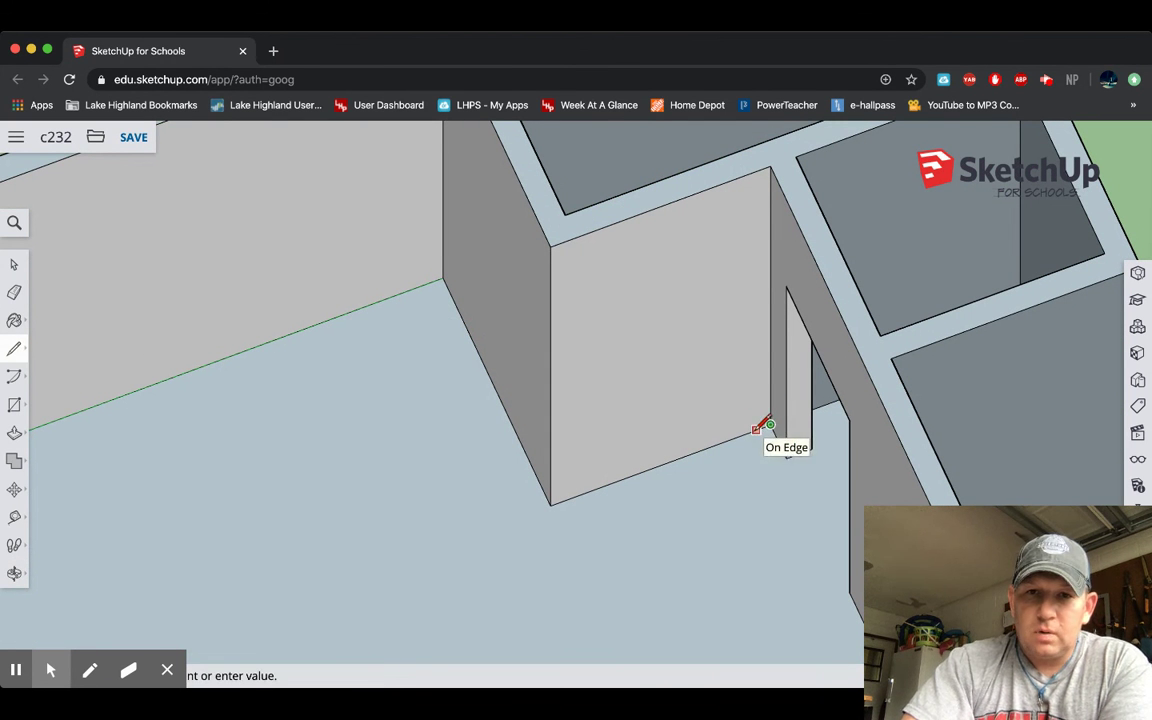
{"action": "key", "text": "Escape"}
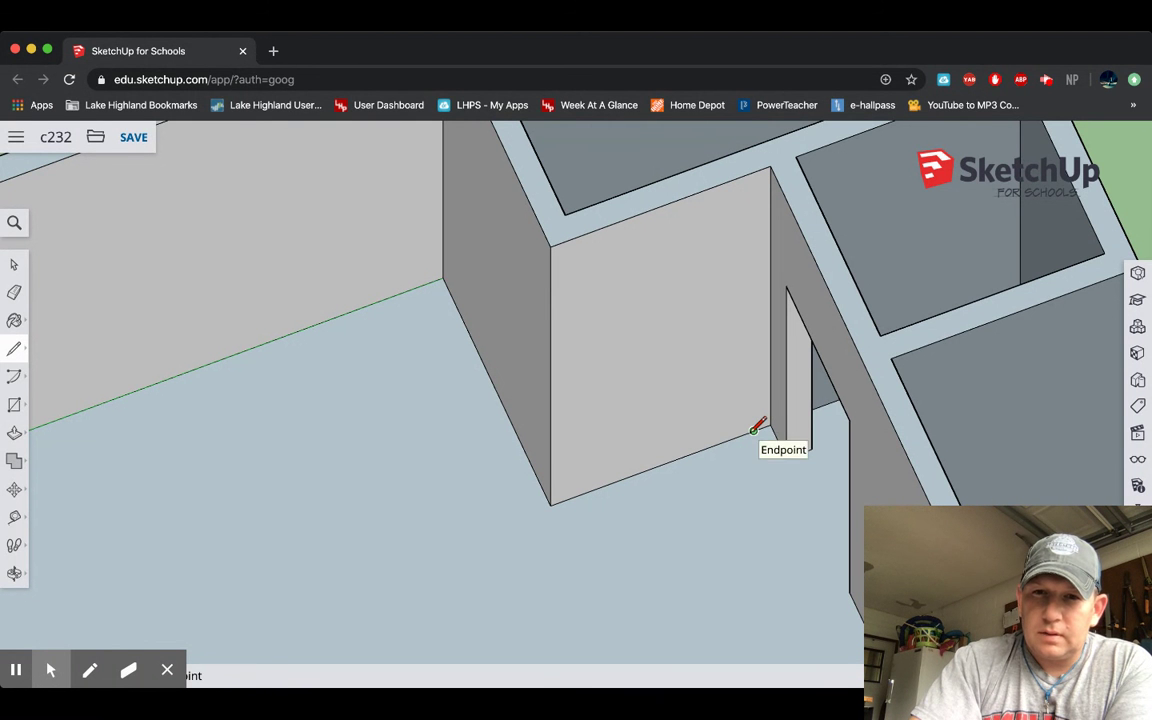
{"action": "left_click", "coordinate": [753, 430]}
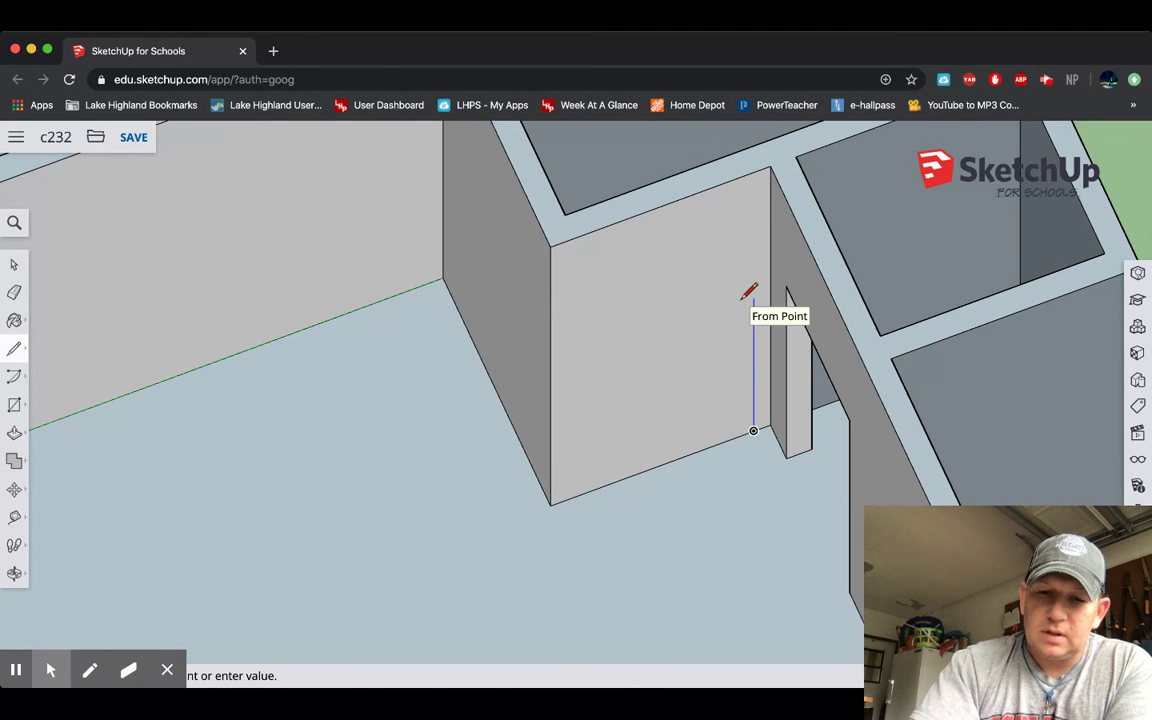
{"action": "type", "text": "6'8\""}
{"action": "key", "text": "Return"}
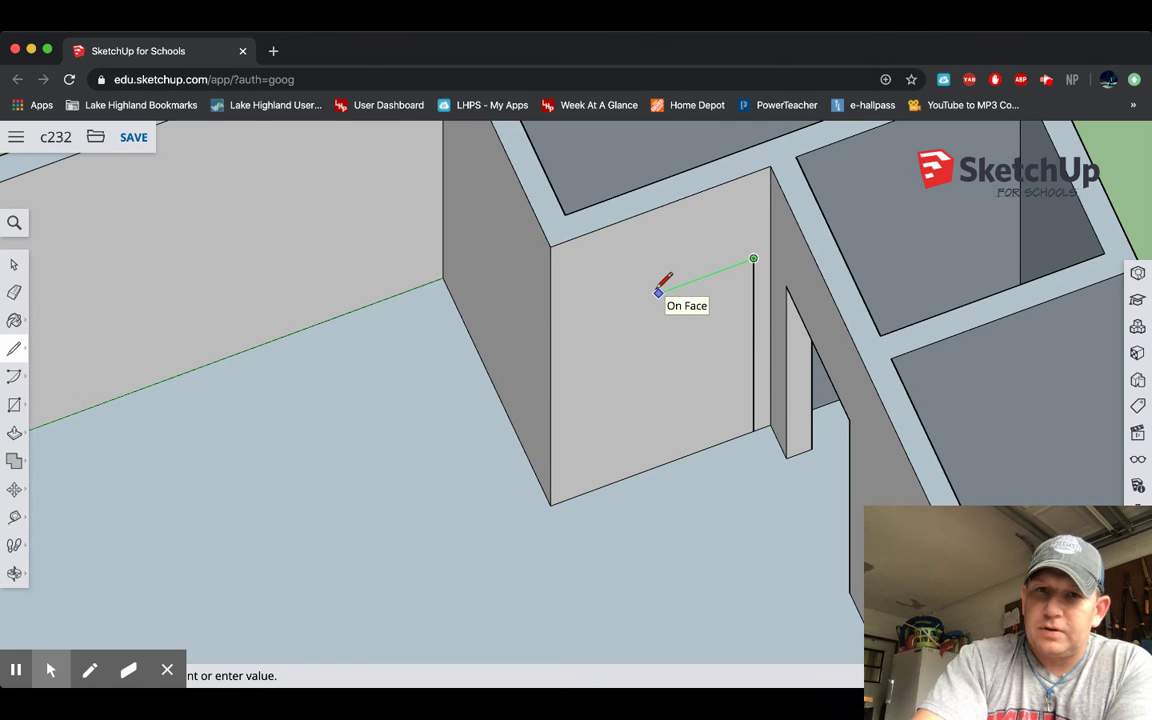
Add the 3' top edge, close the outline to the floor, and begin pushing the door face.
{"action": "type", "text": "3'"}
{"action": "key", "text": "Return"}
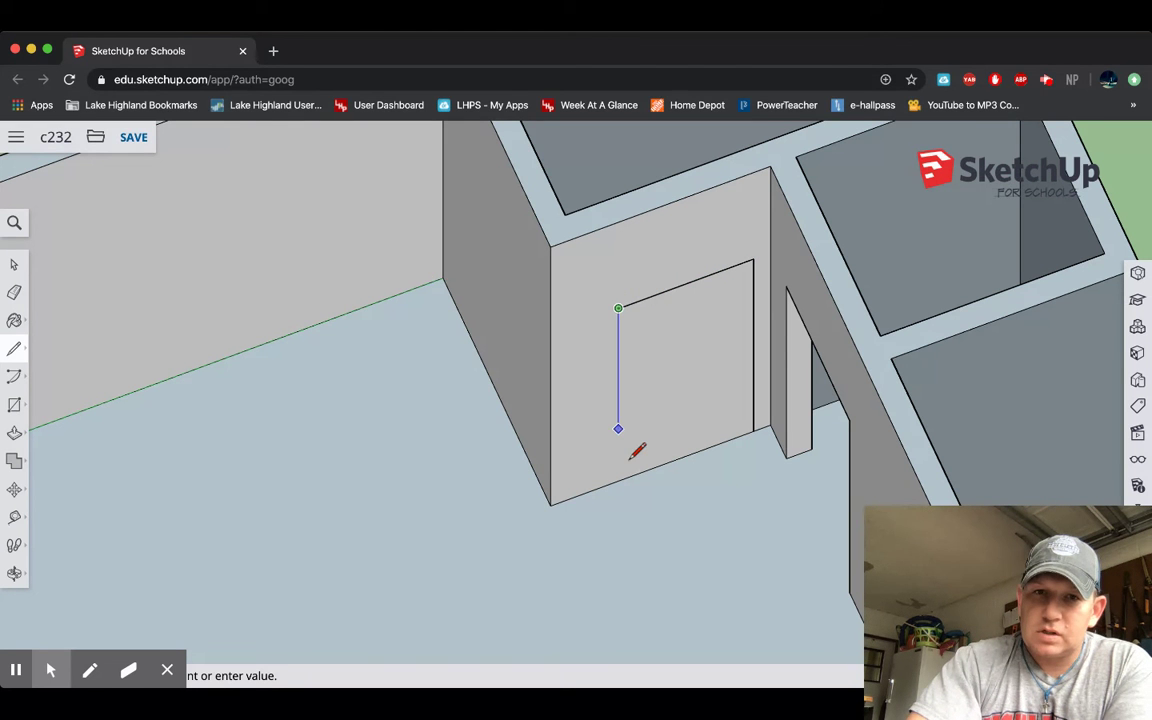
{"action": "left_click", "coordinate": [619, 479]}
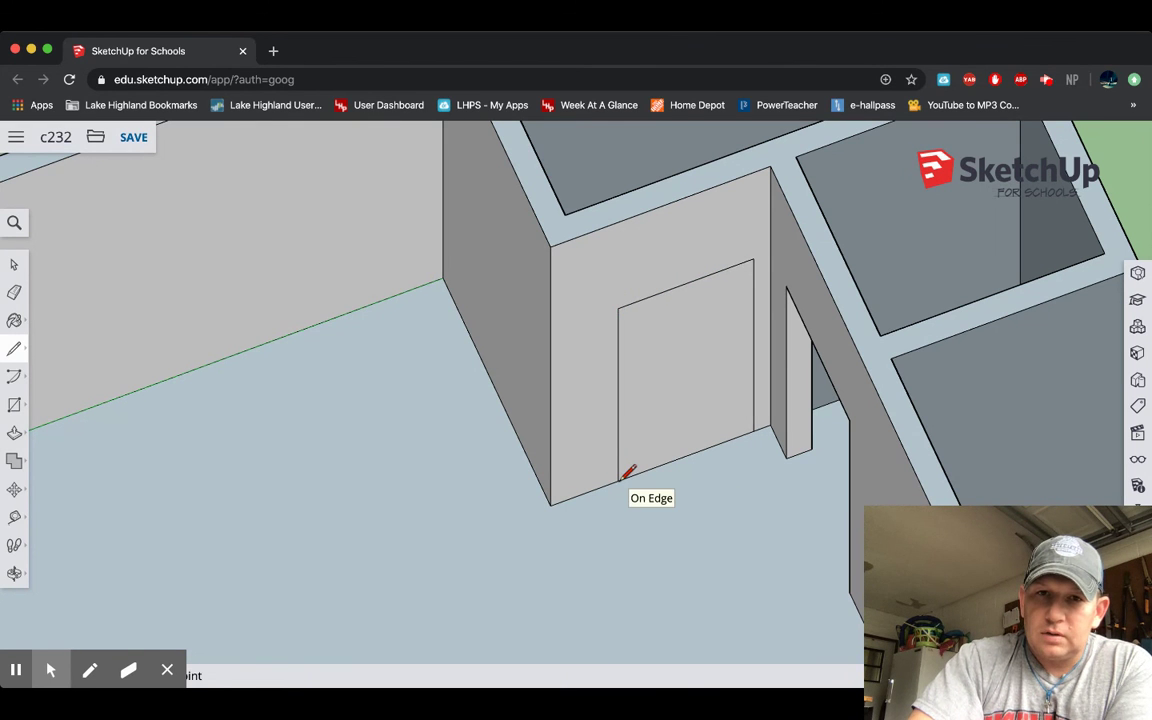
{"action": "left_click", "coordinate": [14, 432]}
{"action": "left_click", "coordinate": [663, 376]}
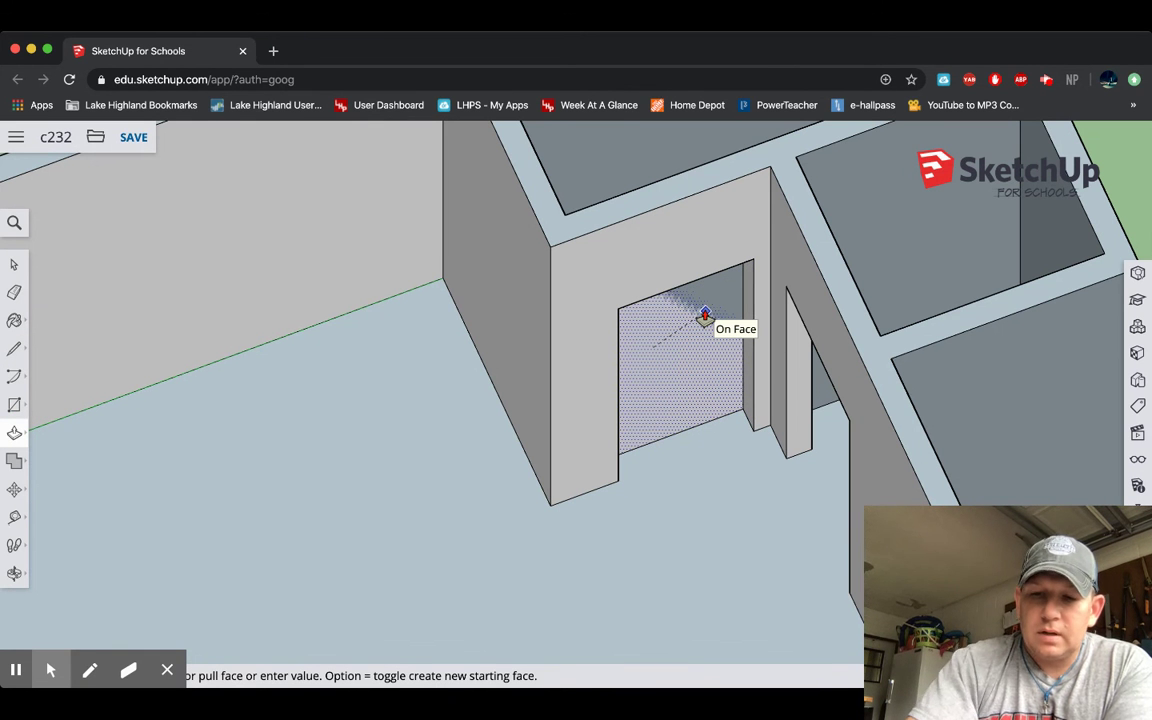
Push the third door face clean through its wall, then zoom out to view the plan.
{"action": "left_click", "coordinate": [705, 316]}
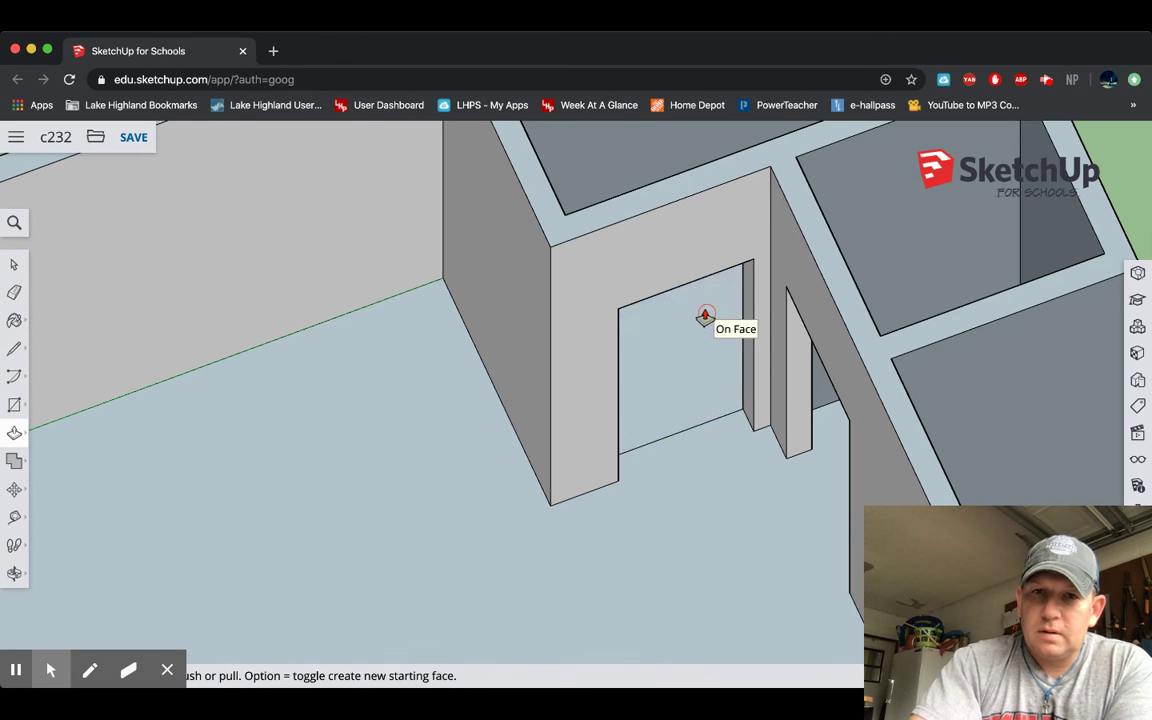
{"action": "left_click", "coordinate": [15, 266]}
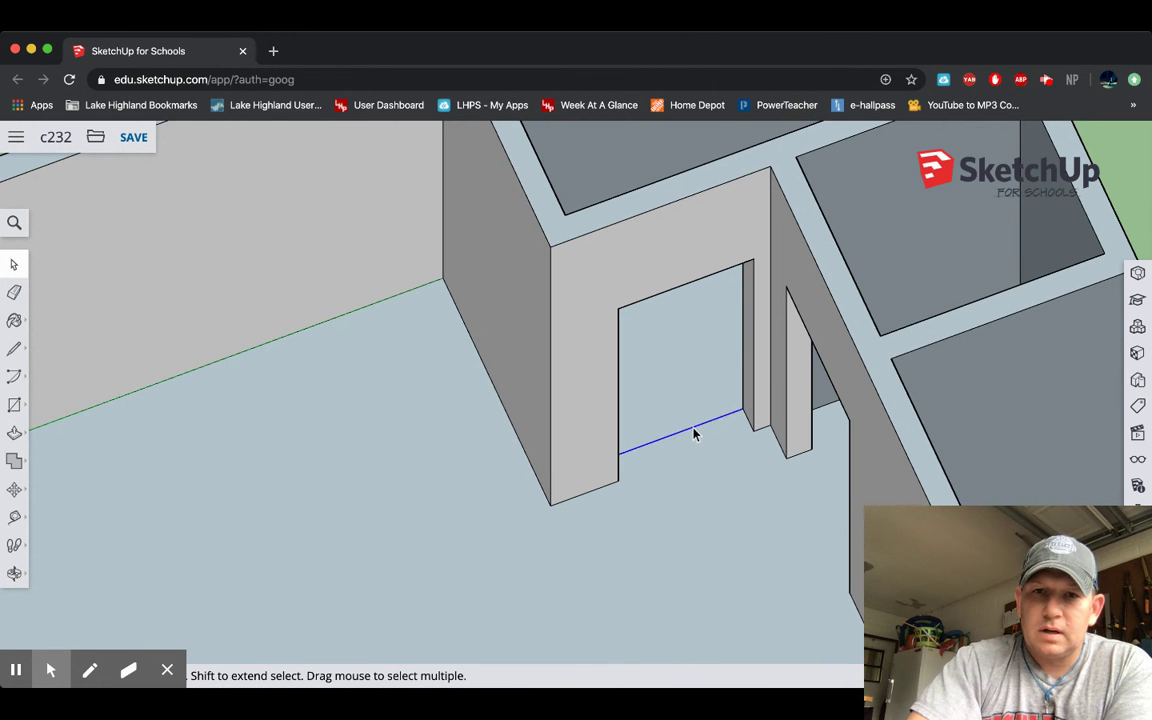
{"action": "scroll", "coordinate": [695, 435], "scroll_direction": "down", "scroll_amount": 5}
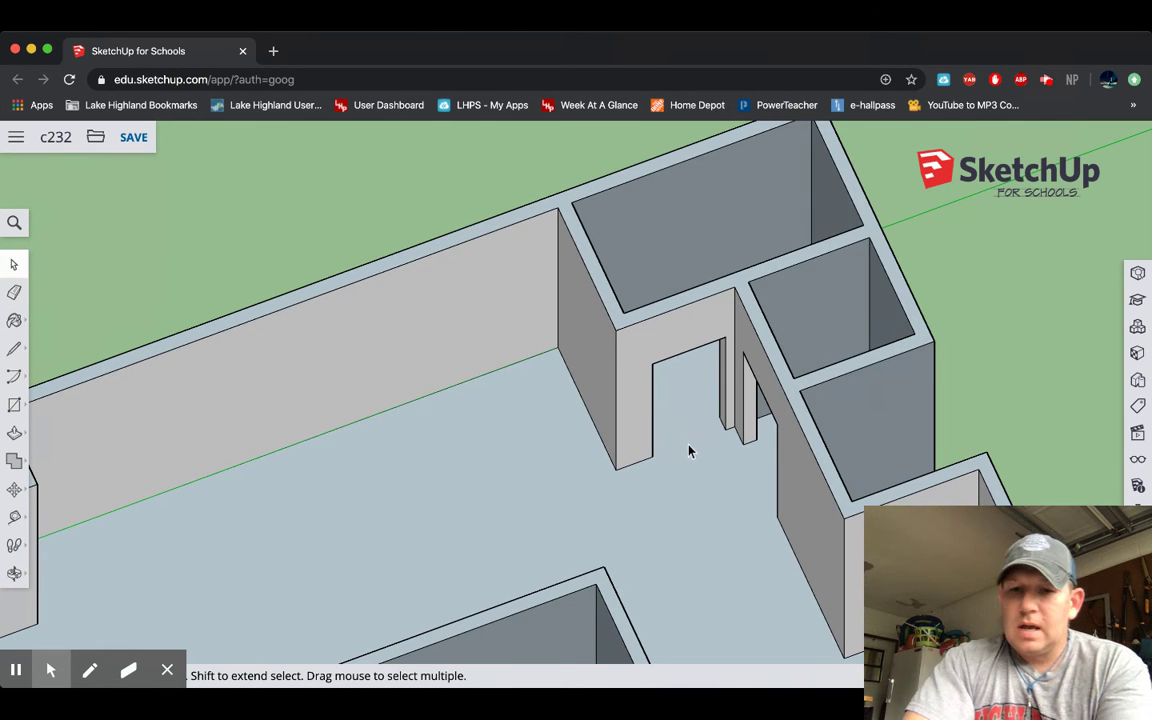
Orbit to a top-down view of the floor plan and pan toward the upper rooms.
{"action": "key", "text": "o"}
{"action": "left_click_drag", "start_coordinate": [684, 443], "coordinate": [470, 257]}
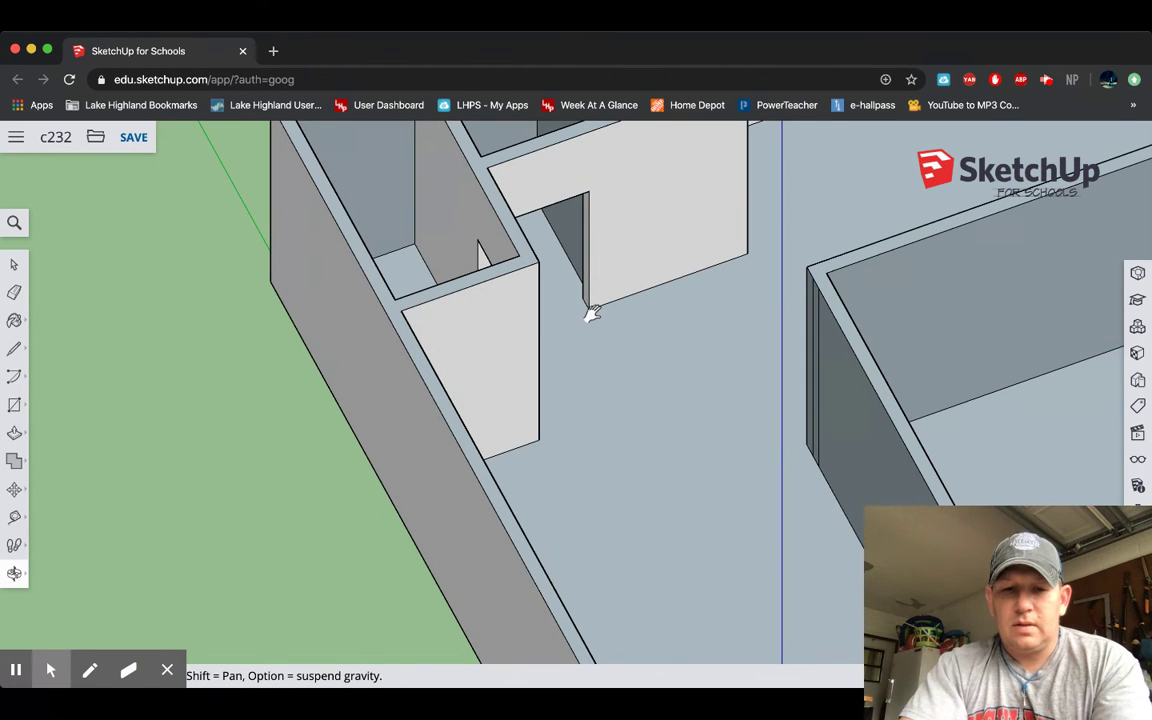
{"action": "key", "text": "h"}
{"action": "left_click_drag", "start_coordinate": [586, 314], "coordinate": [329, 406]}
{"action": "left_click_drag", "start_coordinate": [413, 328], "coordinate": [440, 386]}
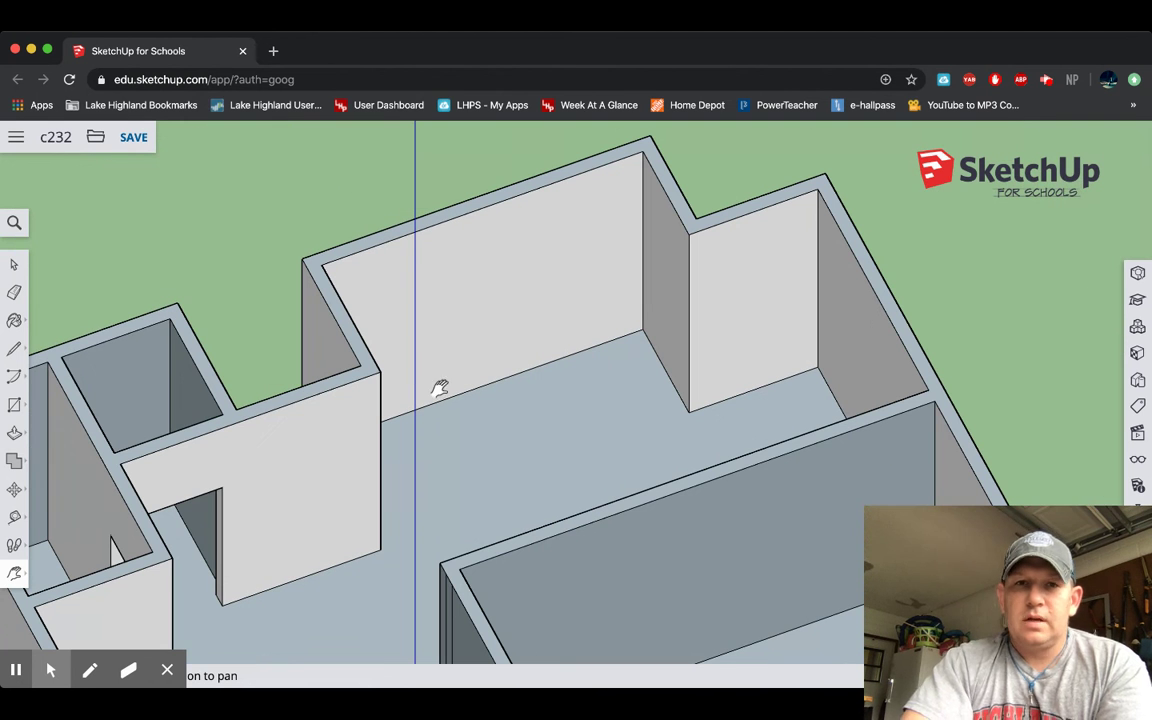